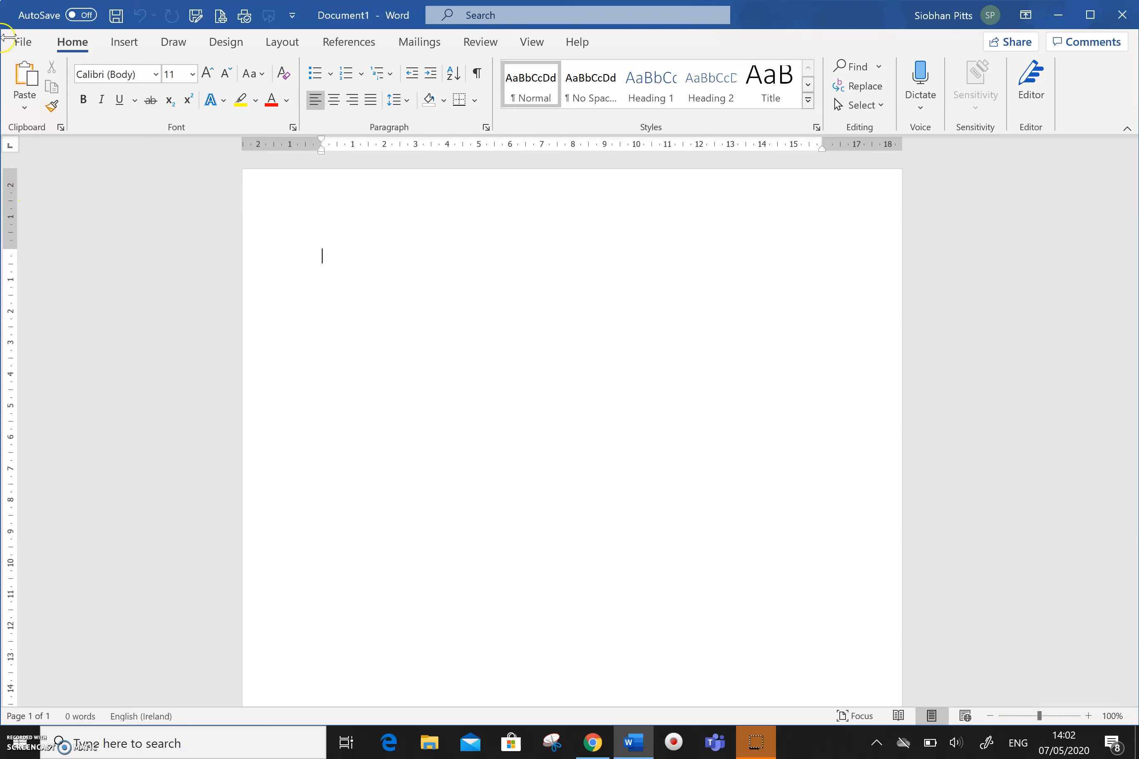
# - Save the new document as a Word file named "Timetable 1" in the Documents folder
pyautogui.click(22, 43)
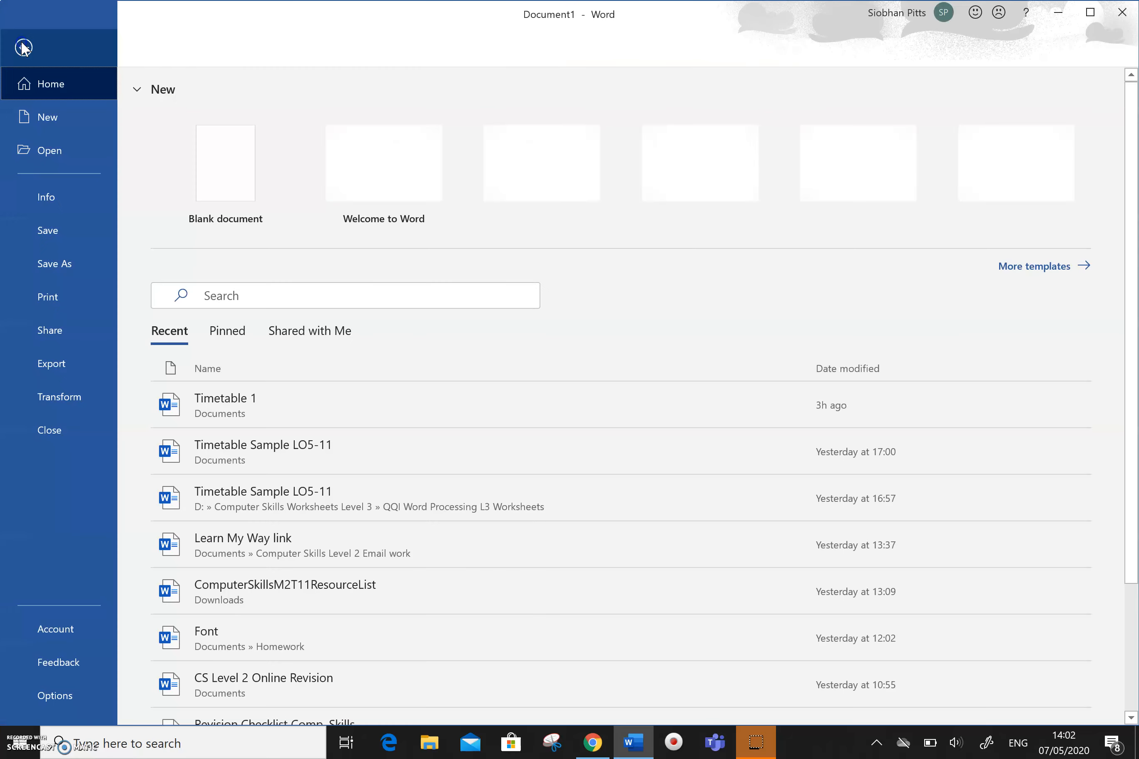
pyautogui.click(84, 269)
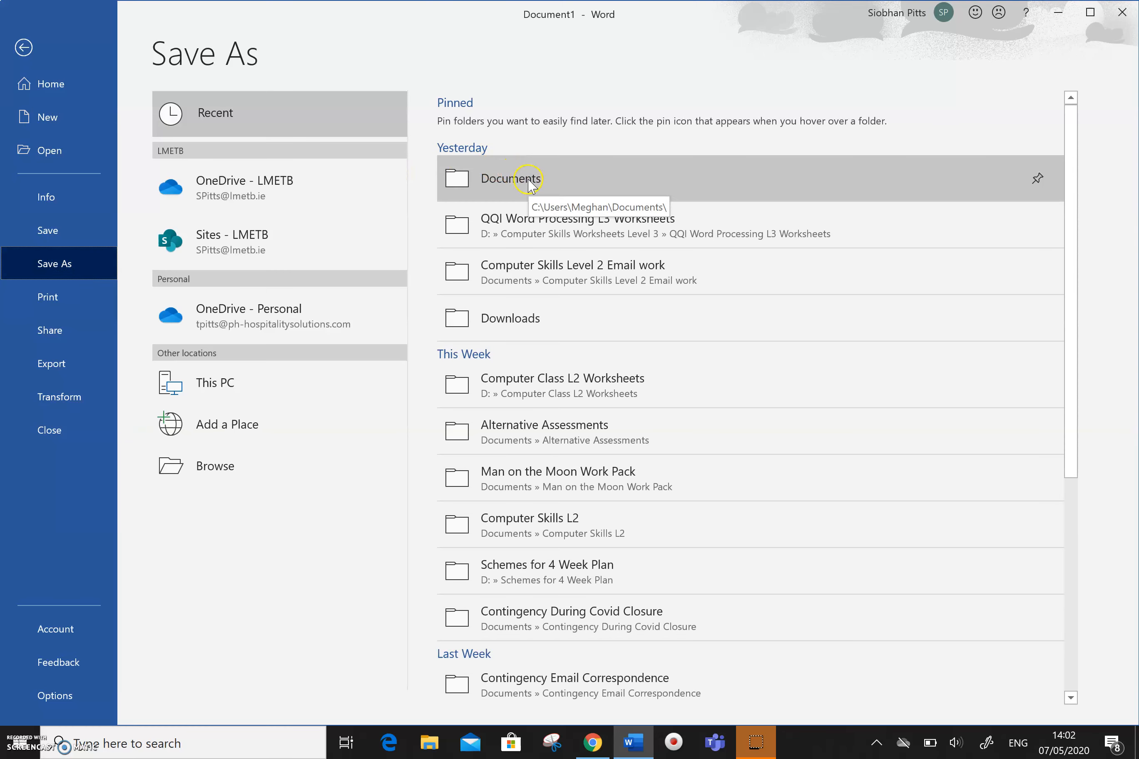
pyautogui.click(514, 179)
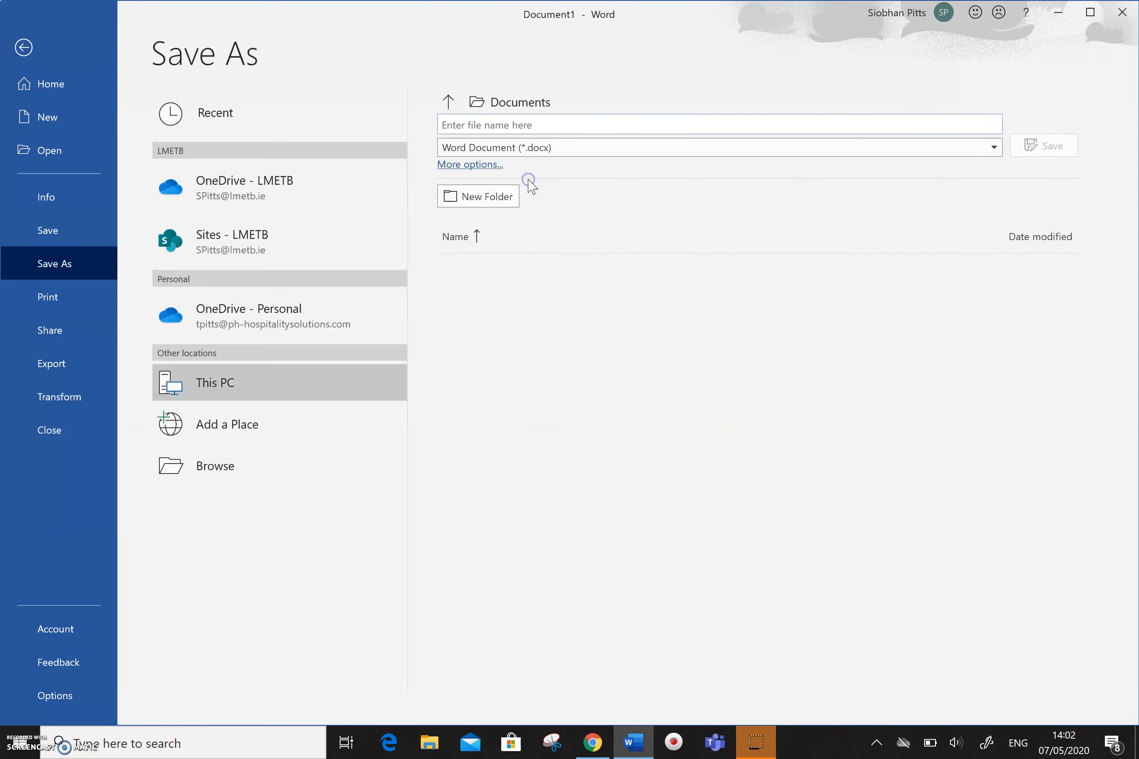
pyautogui.click(516, 124)
pyautogui.write('Timetable 1')
pyautogui.press('Return')
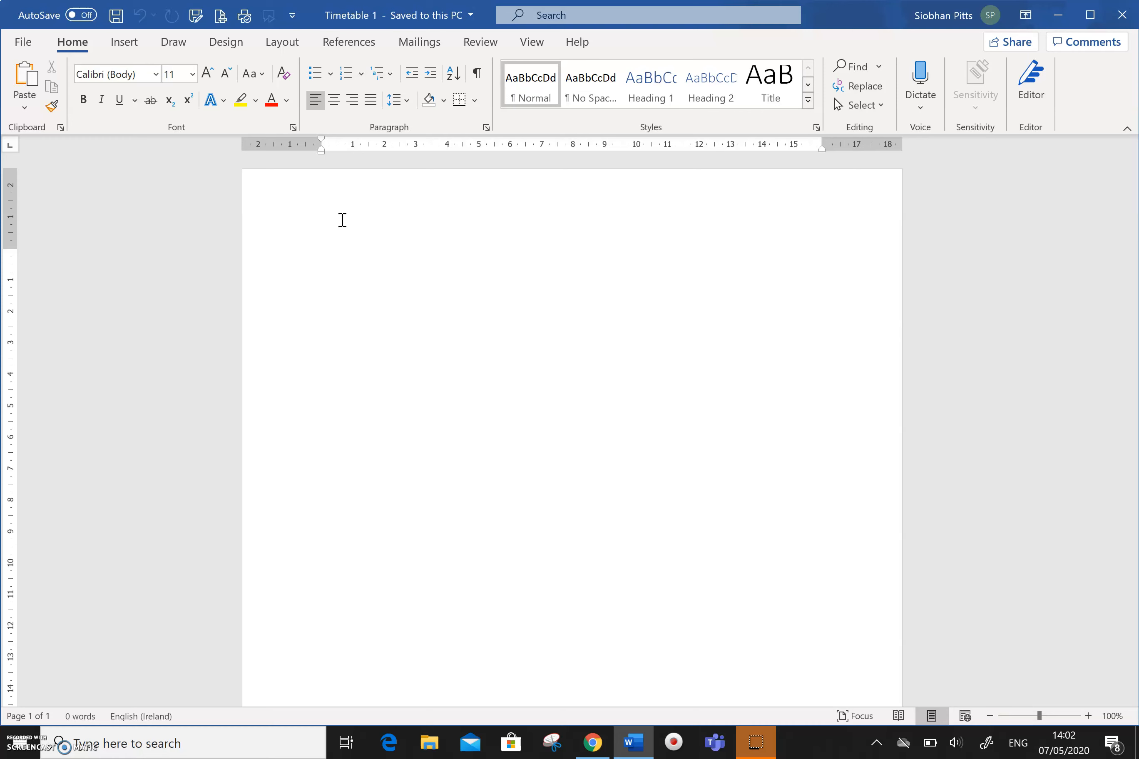
# - Change the page orientation of the document to Landscape
pyautogui.click(282, 44)
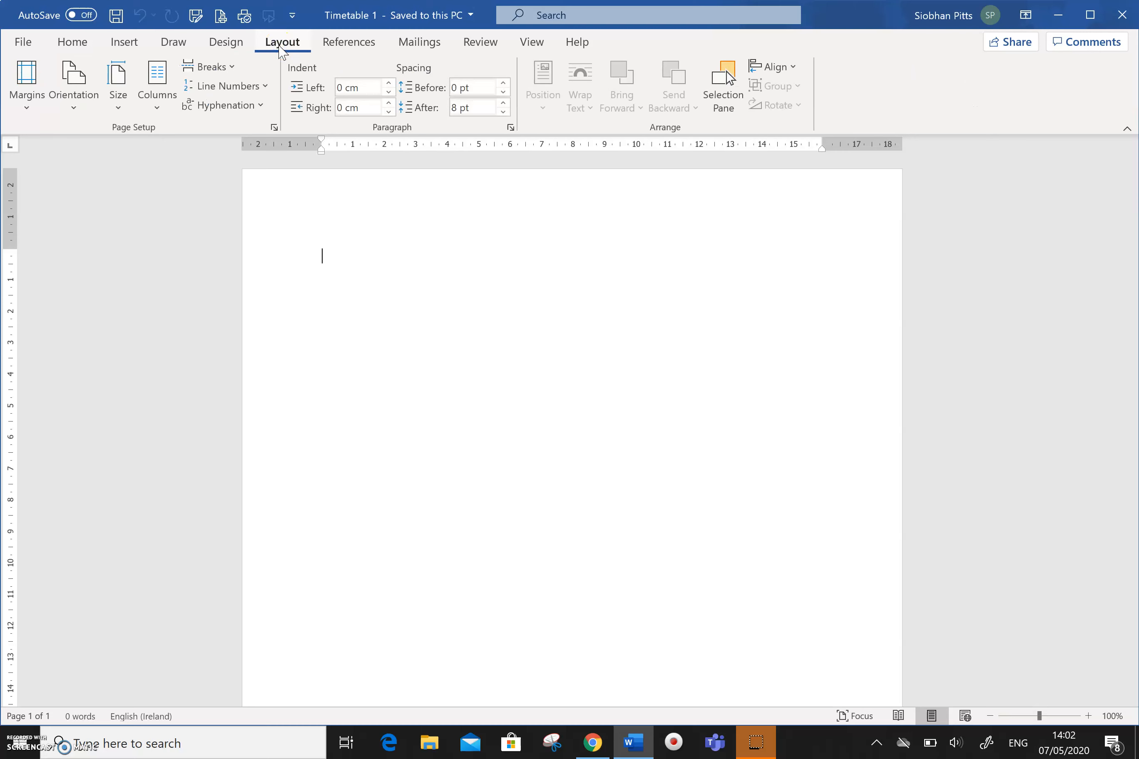
pyautogui.click(76, 107)
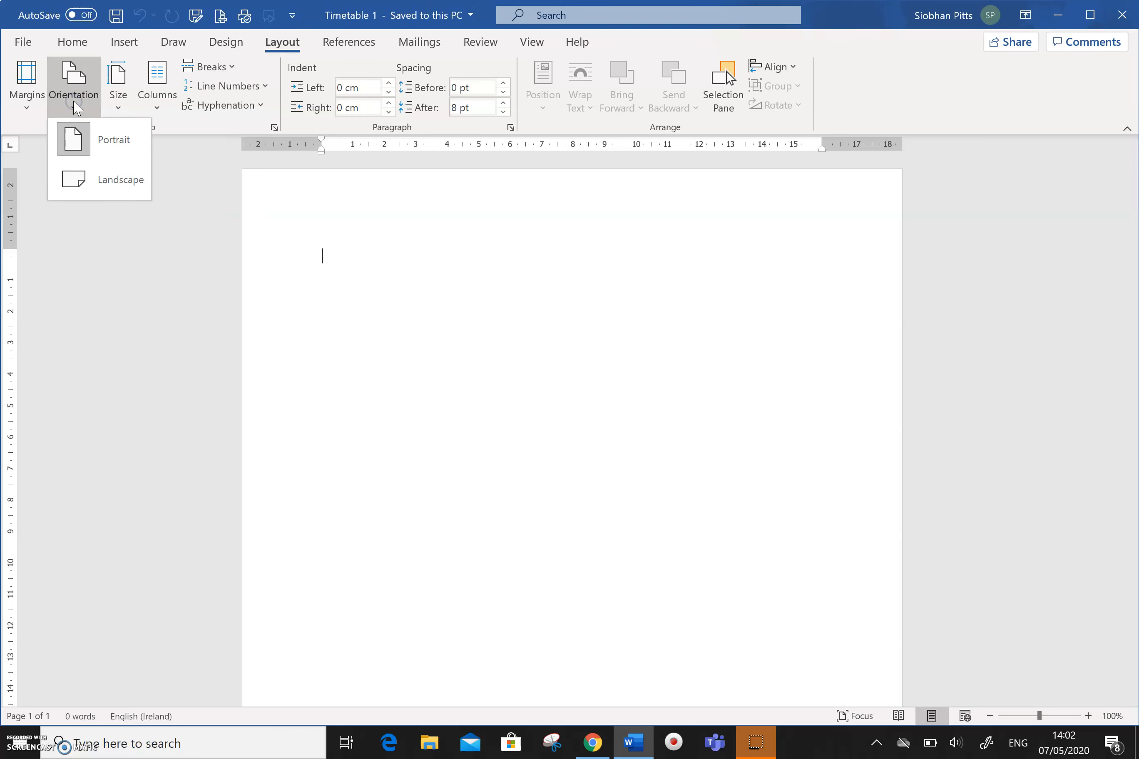
pyautogui.click(119, 139)
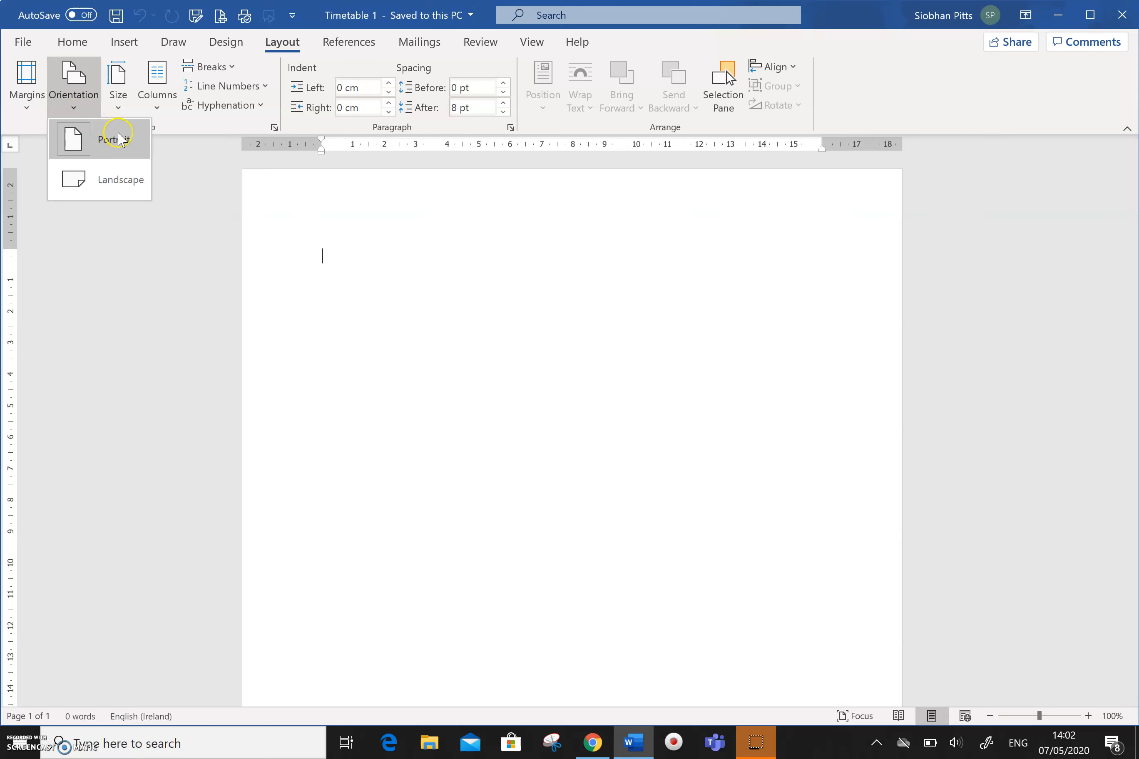
pyautogui.click(119, 180)
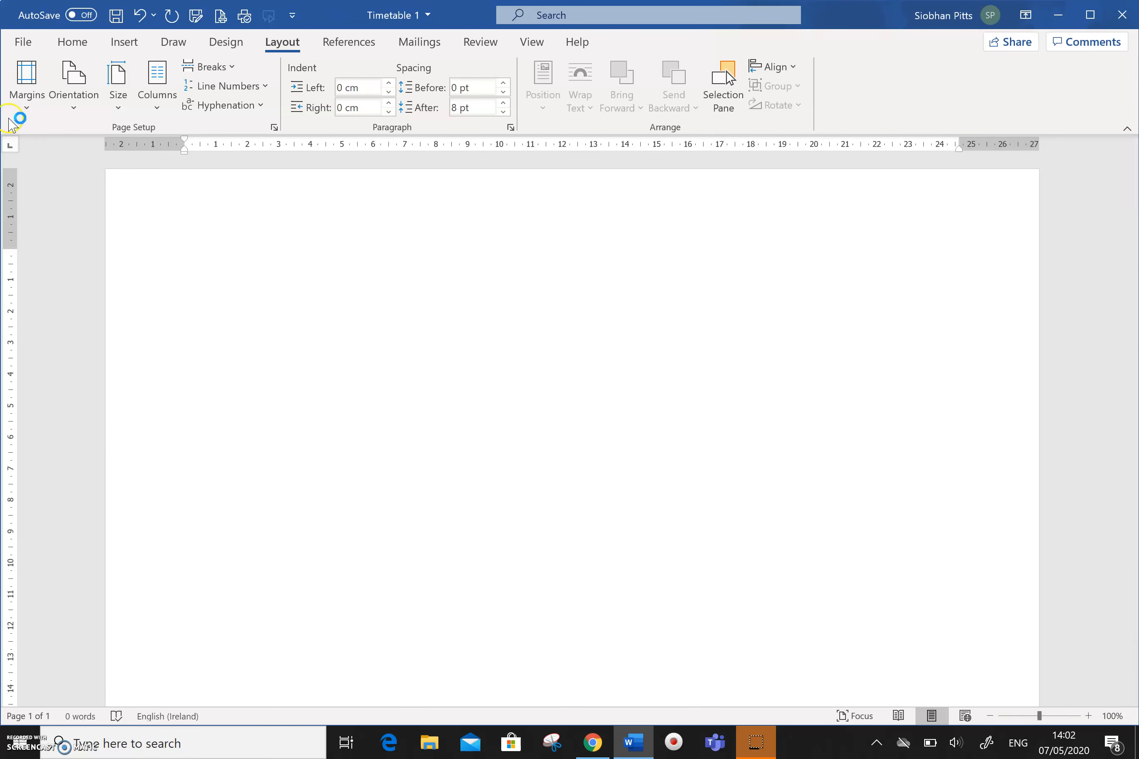
# - Insert a table with 6 columns and 8 rows at the start of the page
pyautogui.click(70, 43)
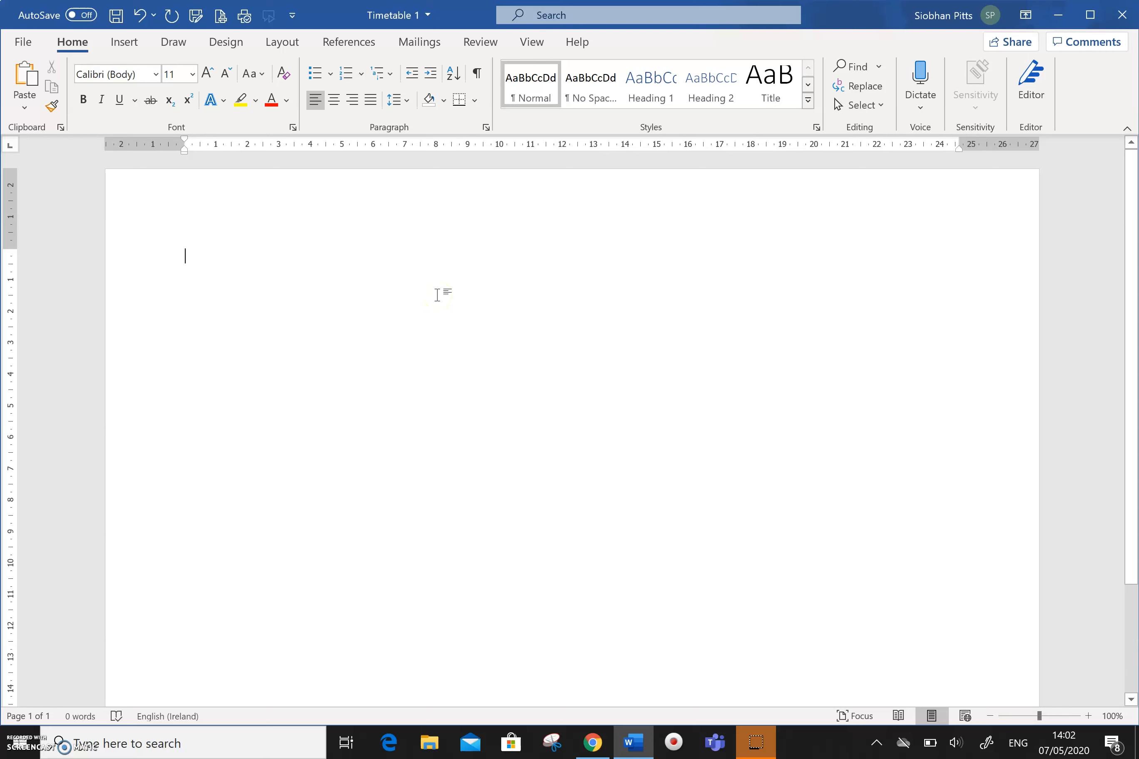
pyautogui.click(132, 49)
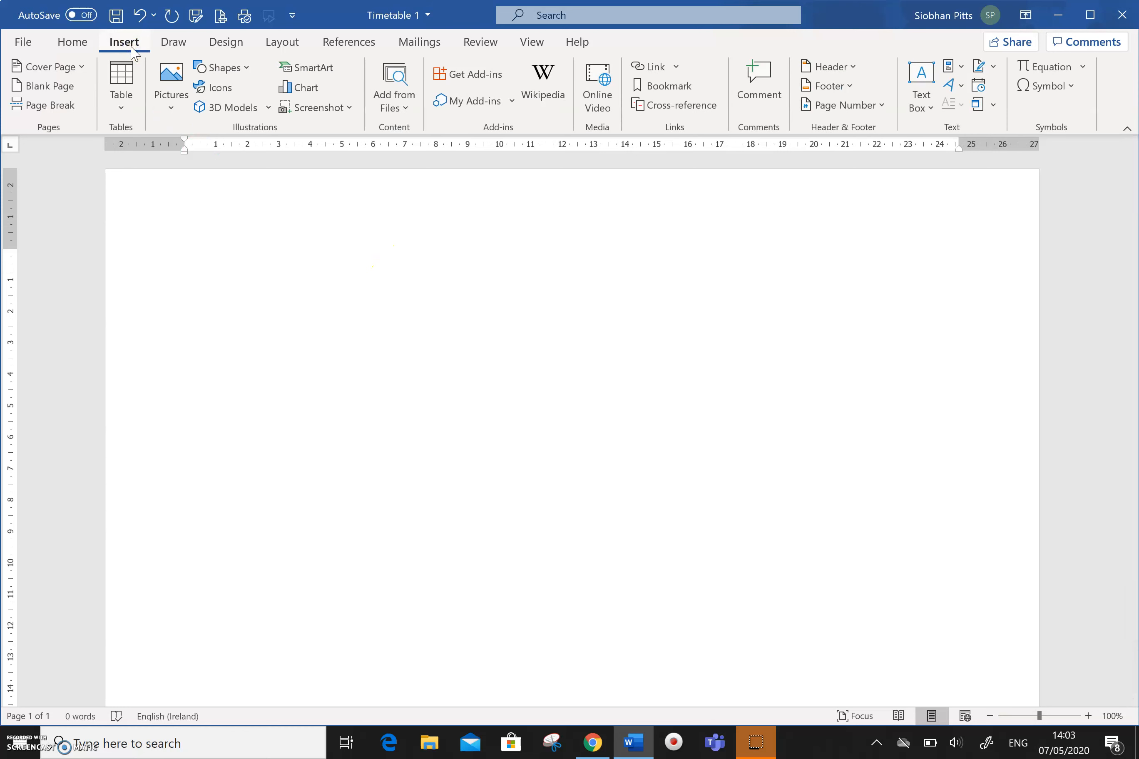
pyautogui.click(124, 107)
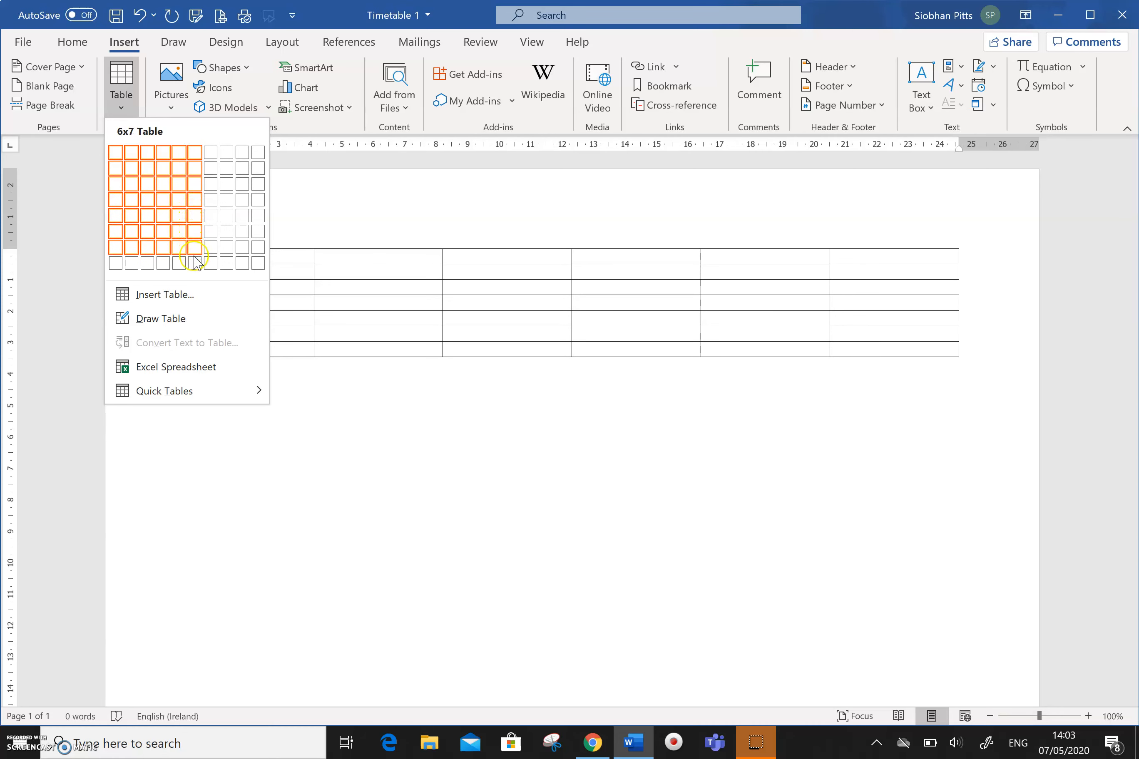
pyautogui.press('Escape')
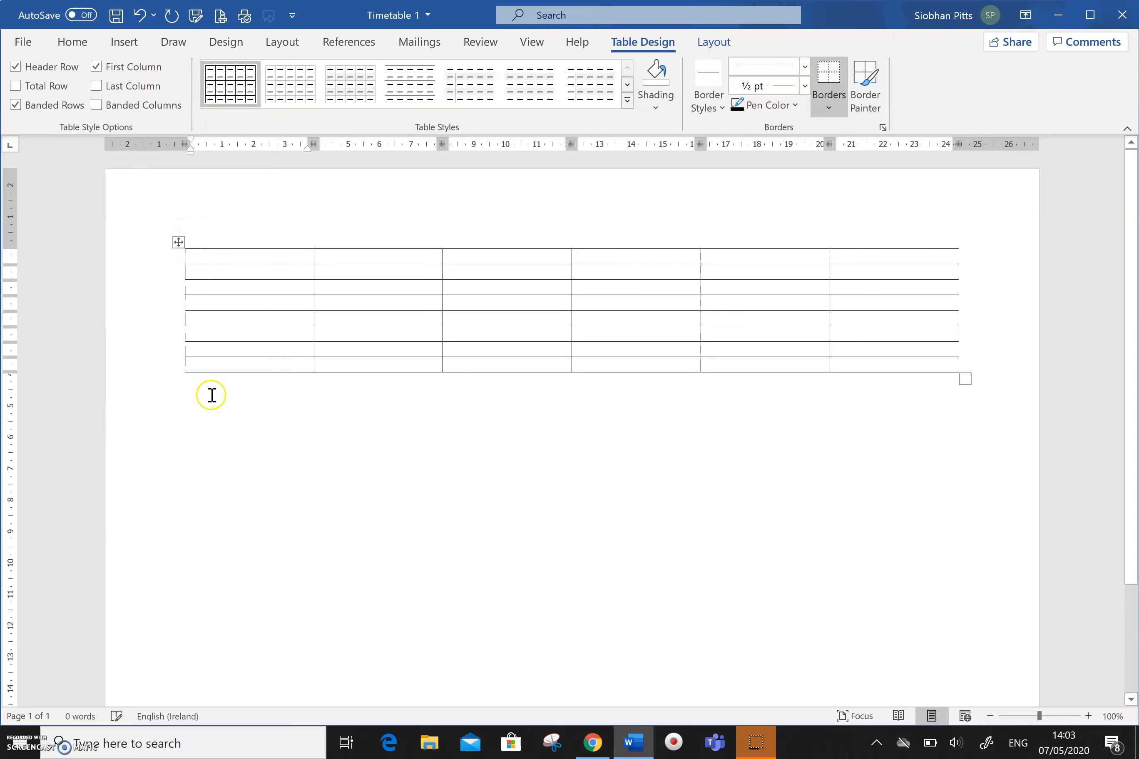
# - Insert a second table of 6 columns and 8 rows below the first, specifying its size in the Insert Table dialog
pyautogui.click(214, 416)
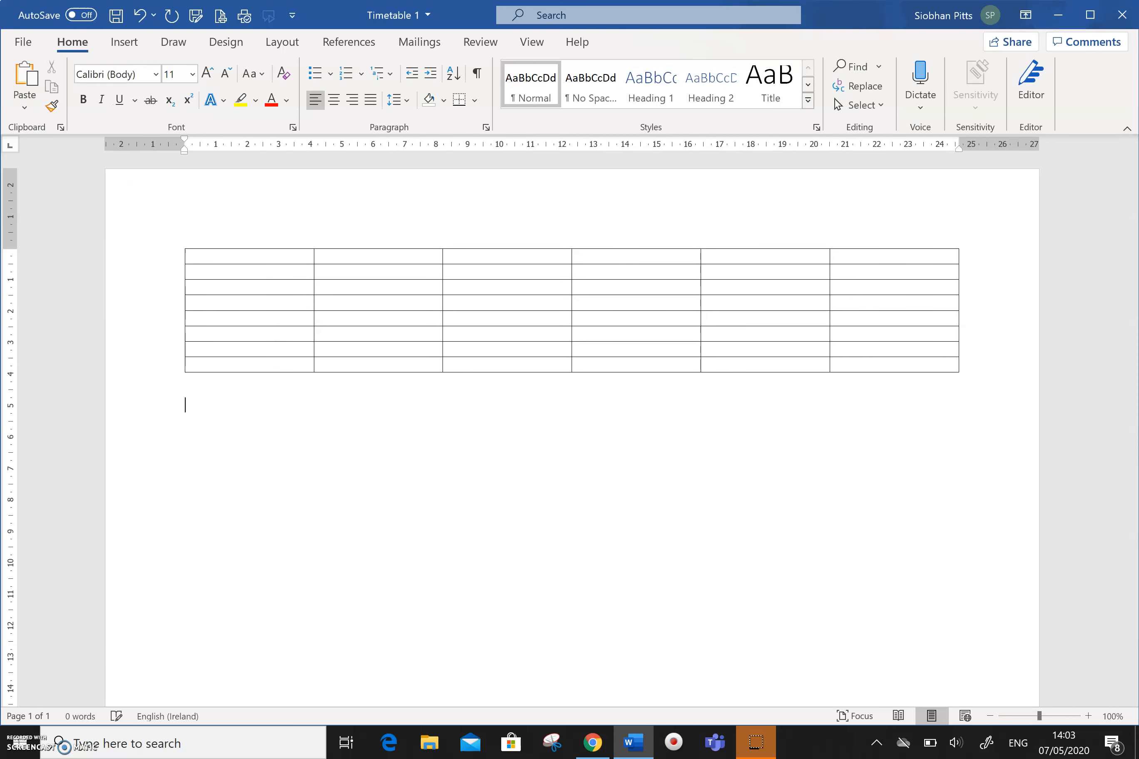
pyautogui.click(124, 44)
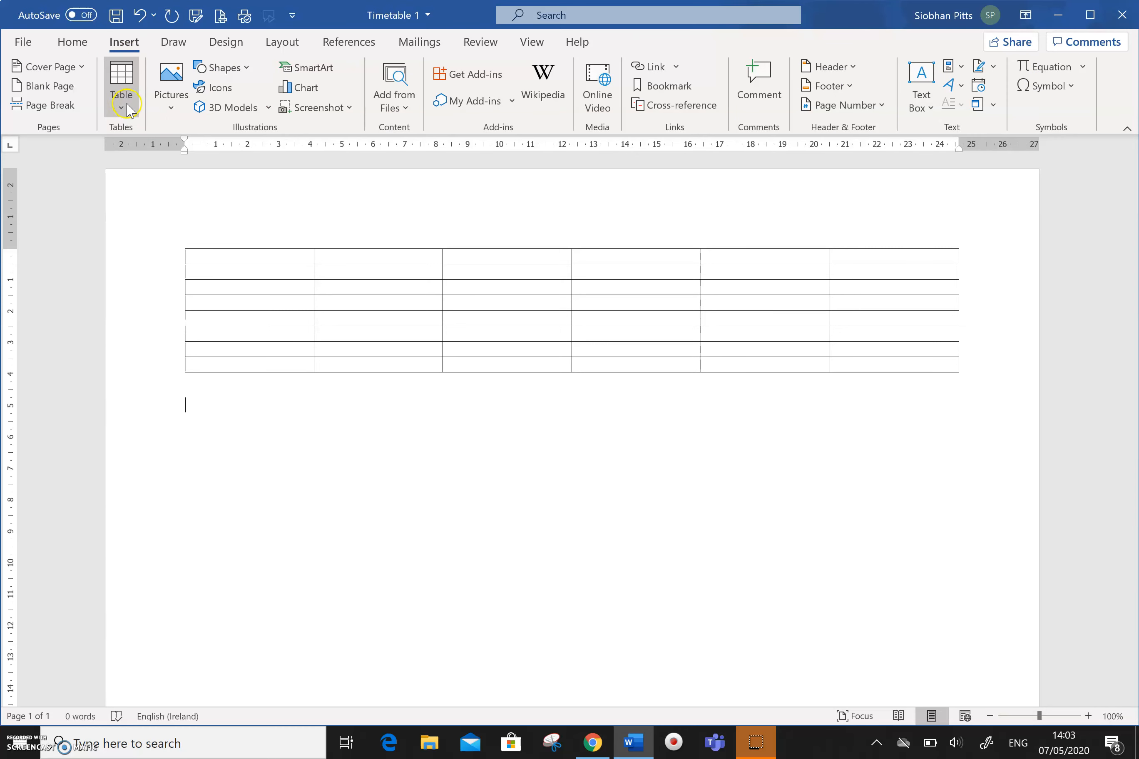
pyautogui.click(121, 91)
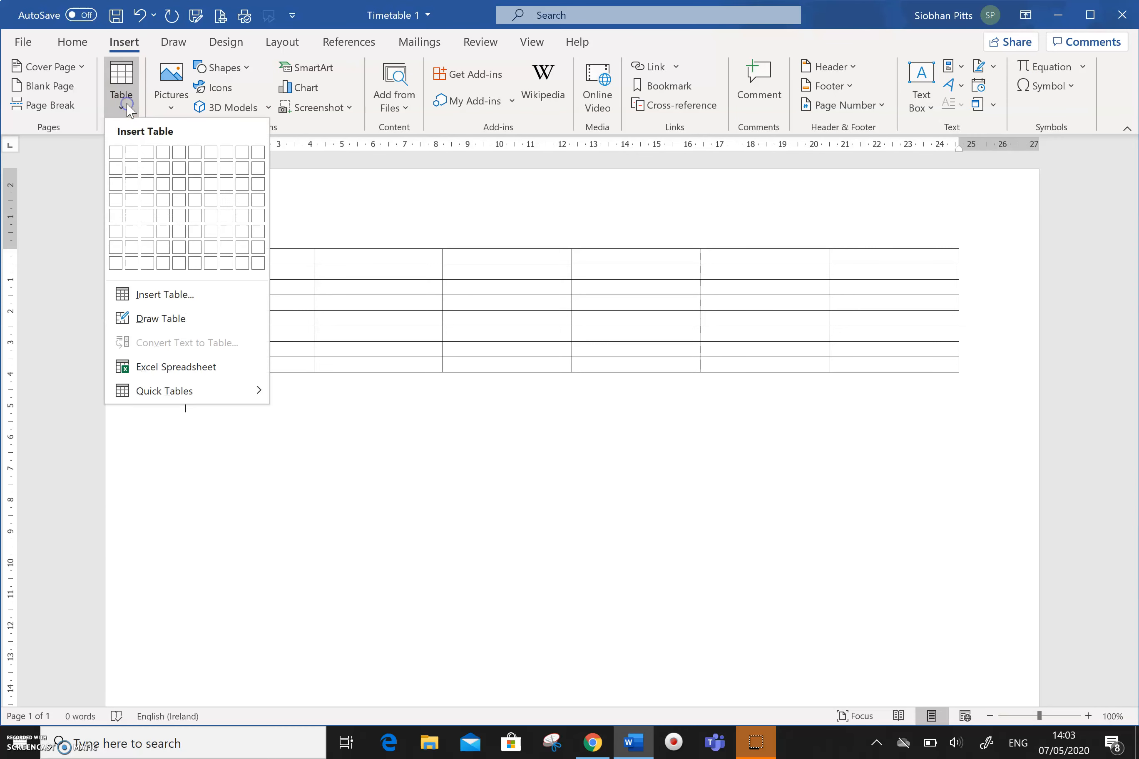
pyautogui.click(168, 296)
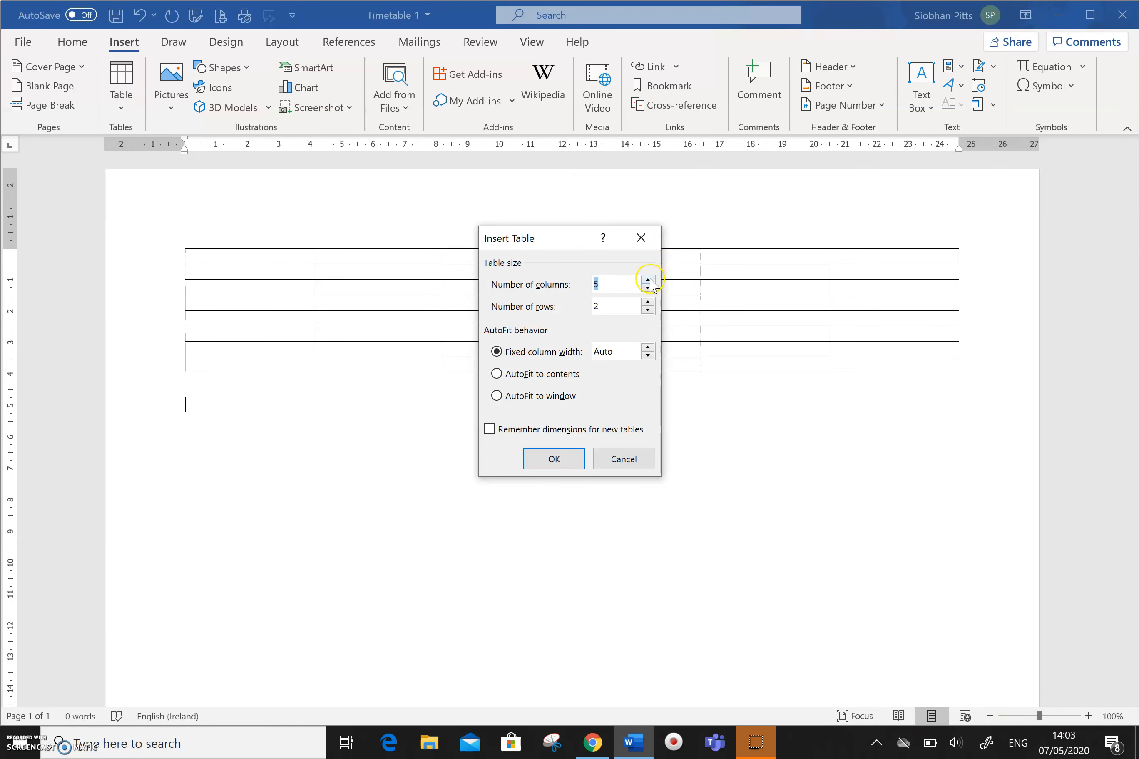
pyautogui.click(646, 301)
pyautogui.click(554, 459)
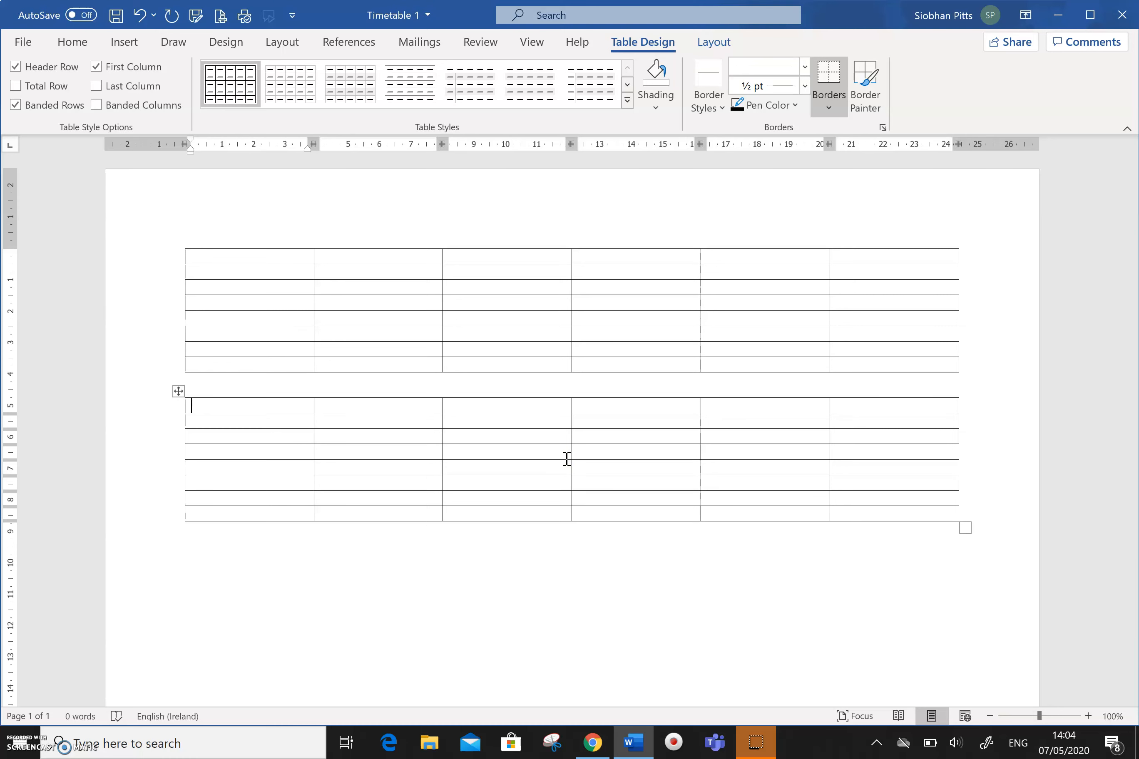
# - Delete the entire second table below the first one
pyautogui.click(283, 407)
pyautogui.moveTo(284, 405); pyautogui.dragTo(871, 524)
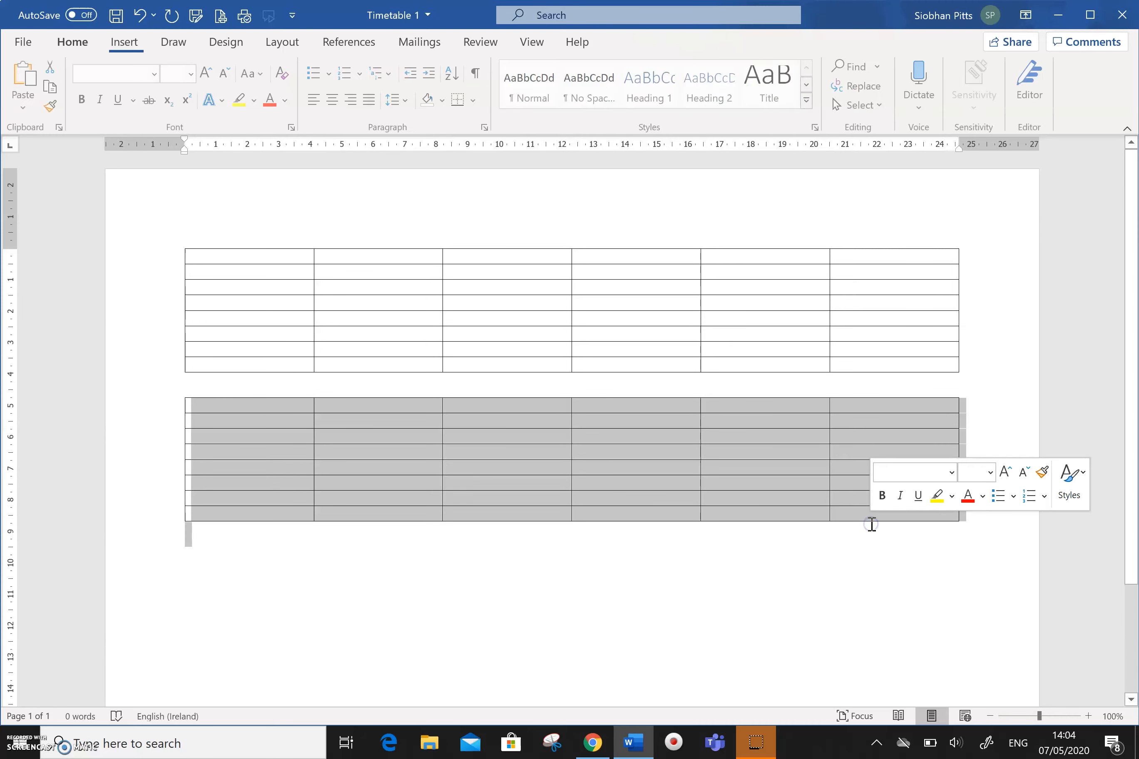
pyautogui.press('BackSpace')
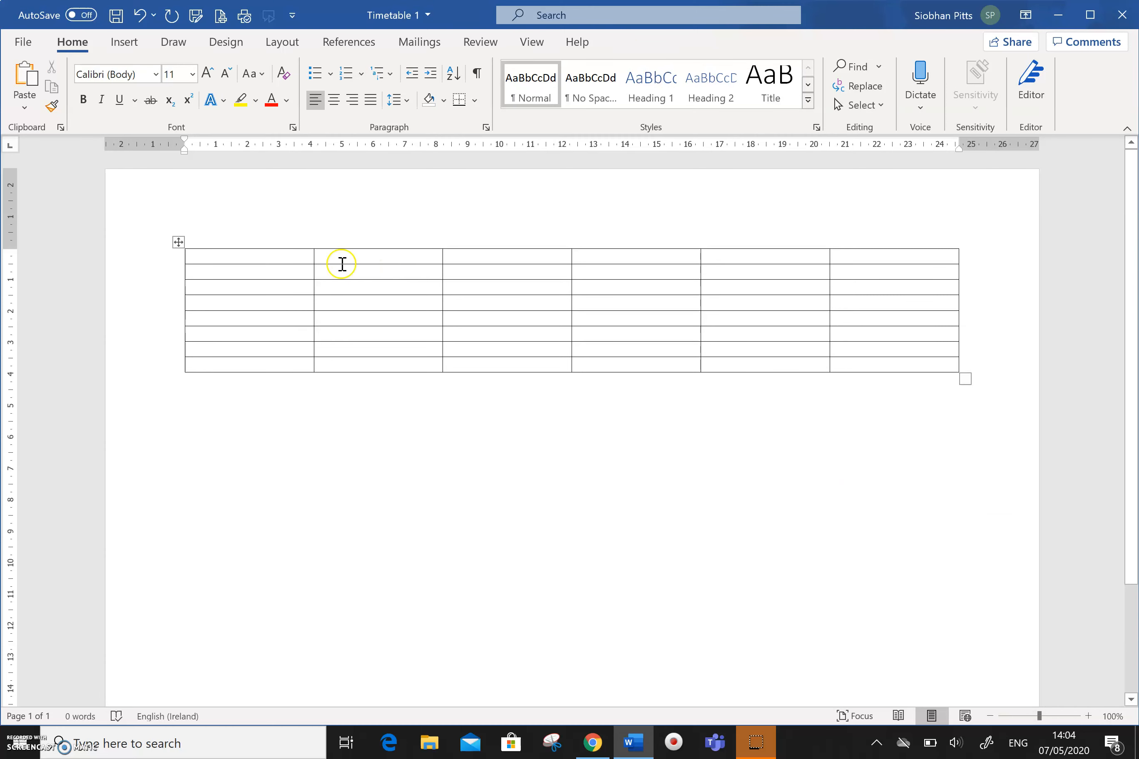
# - Format all cells of the table with the Verdana font at size 14
pyautogui.moveTo(298, 257); pyautogui.dragTo(860, 365)
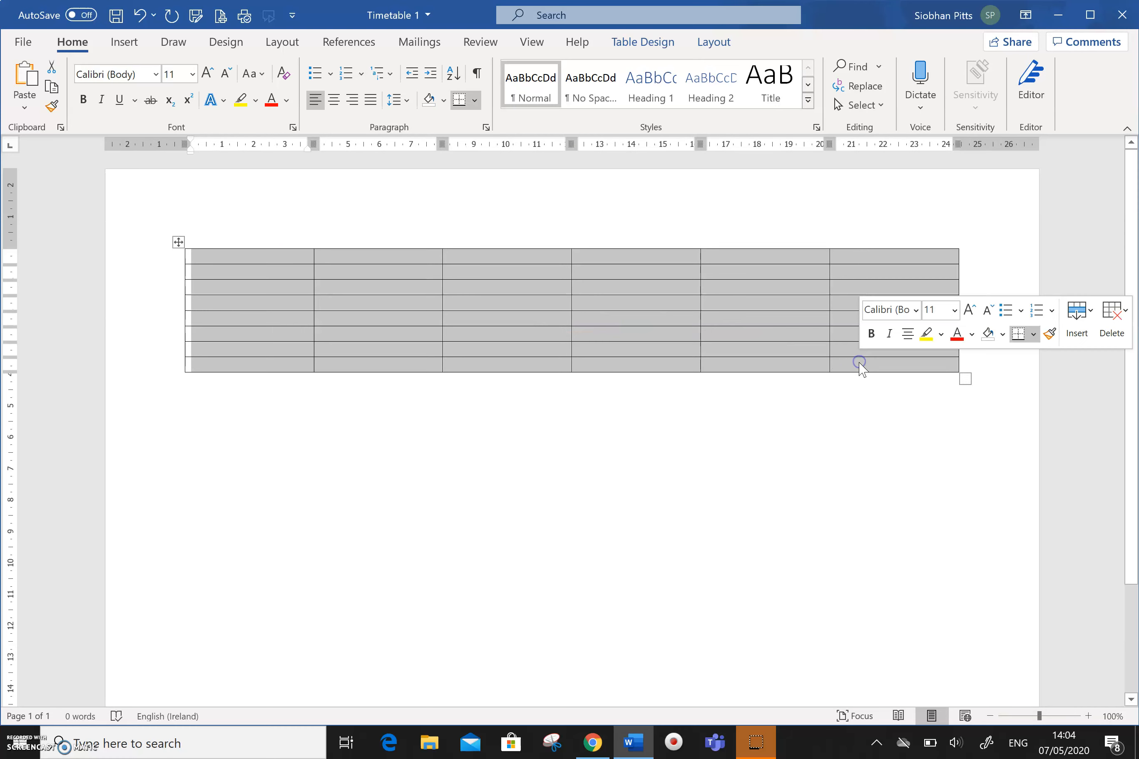
pyautogui.click(915, 310)
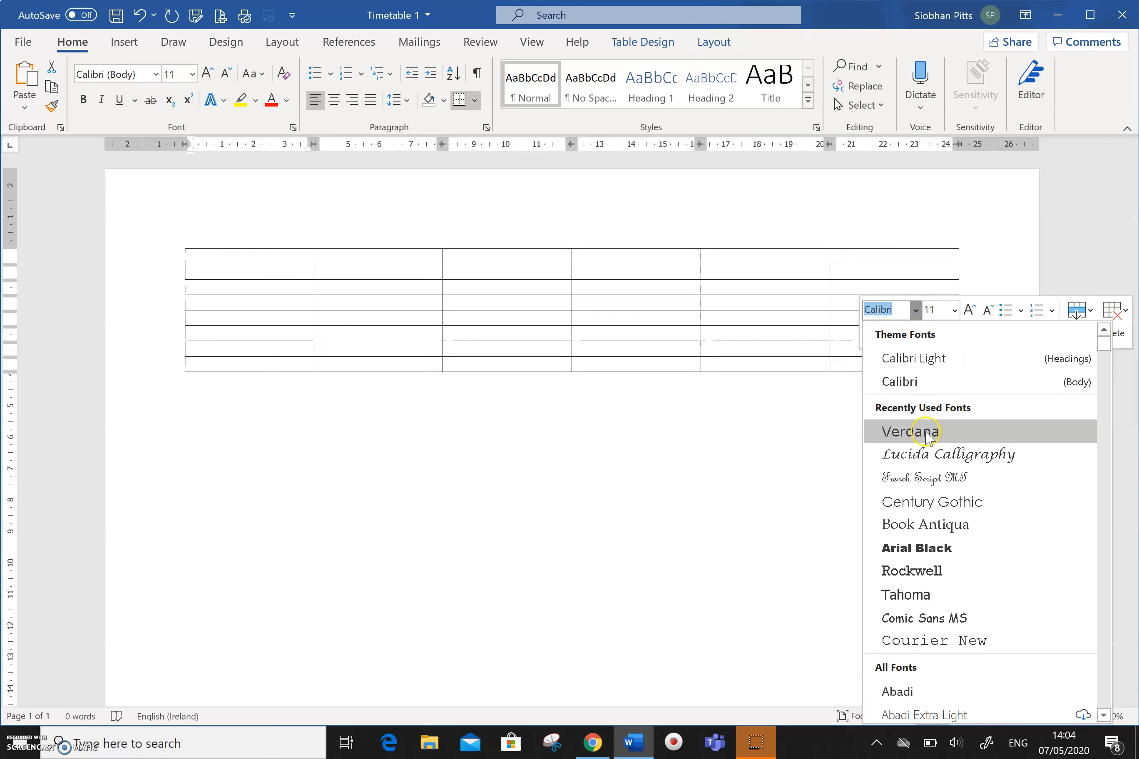
pyautogui.click(924, 432)
pyautogui.click(954, 310)
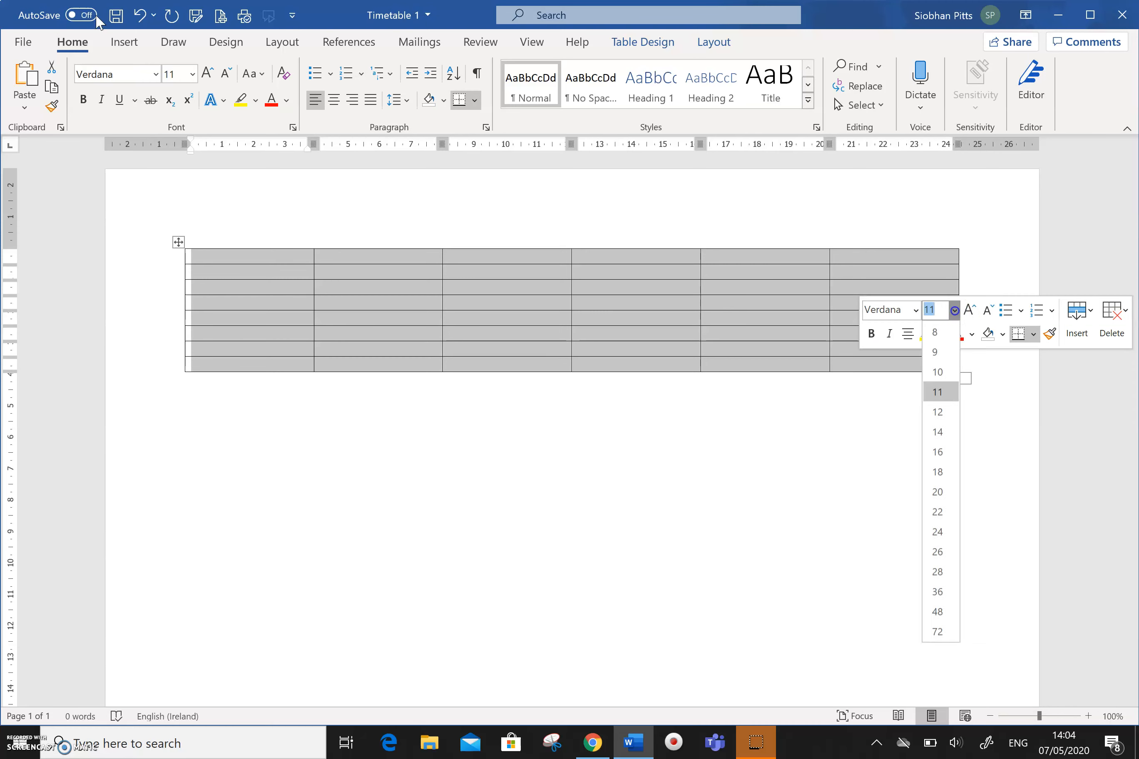
pyautogui.click(937, 433)
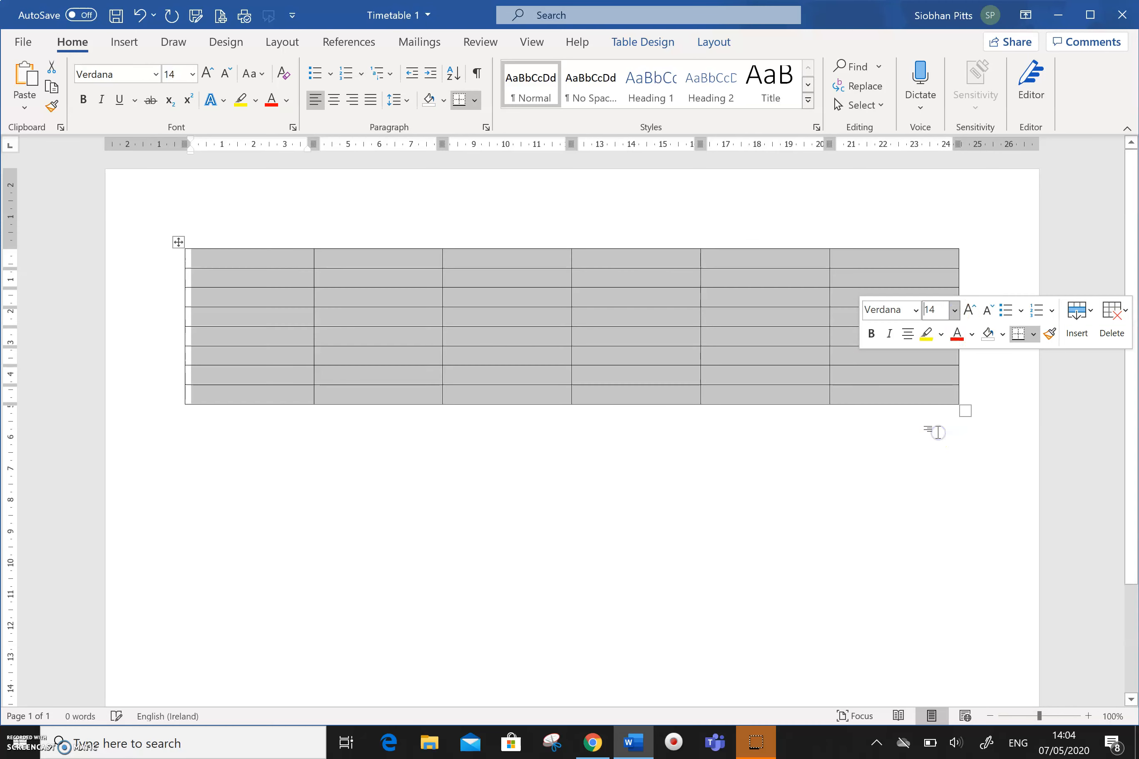
pyautogui.click(277, 255)
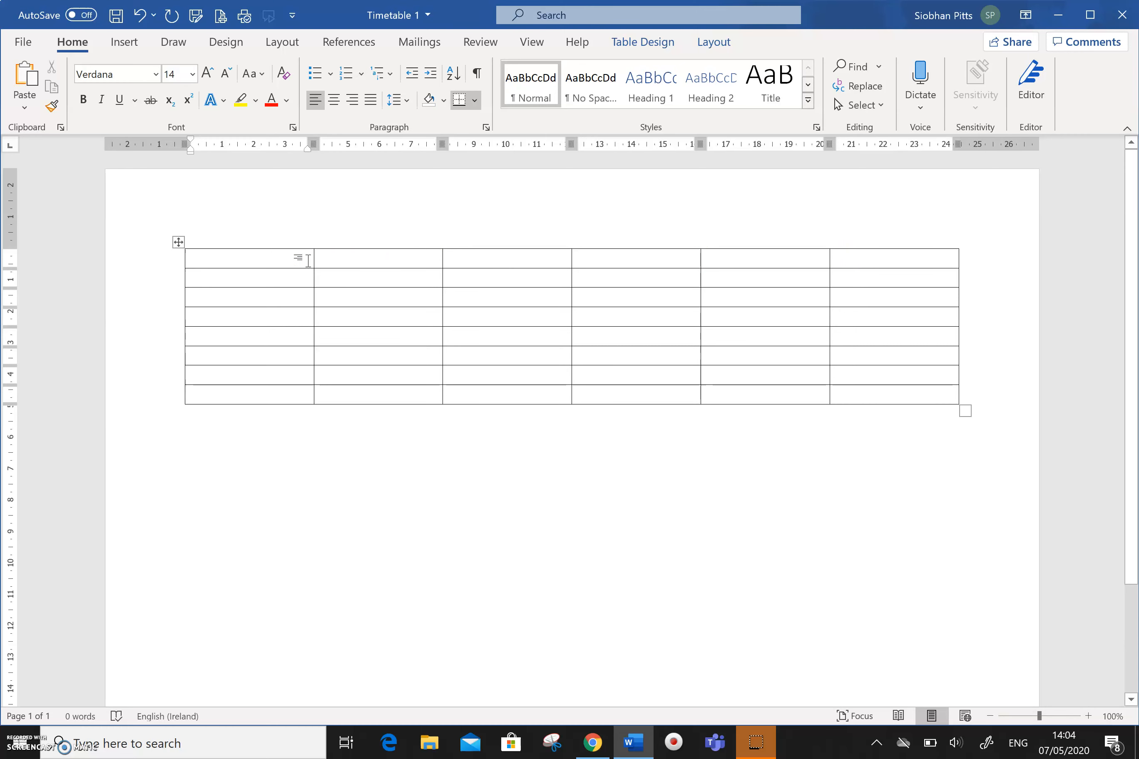
# - Merge all six cells of the table's first row into a single cell
pyautogui.moveTo(331, 237)
pyautogui.moveTo(442, 244)
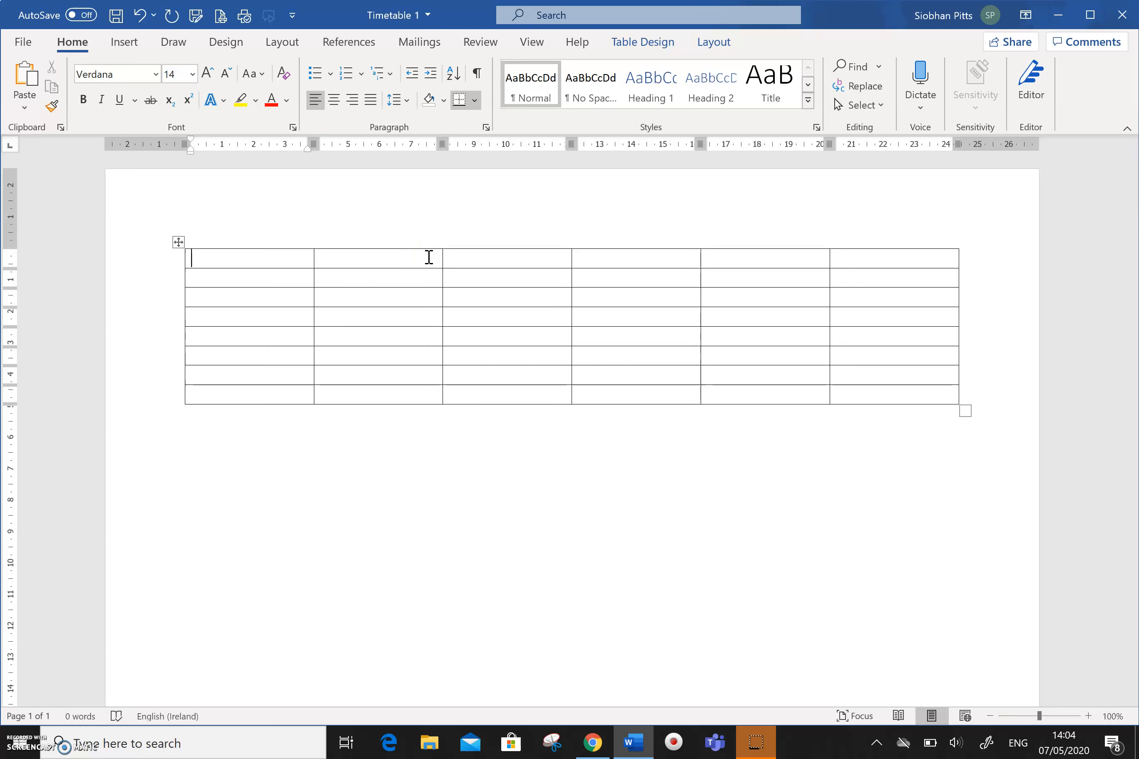
pyautogui.moveTo(305, 257); pyautogui.dragTo(881, 261)
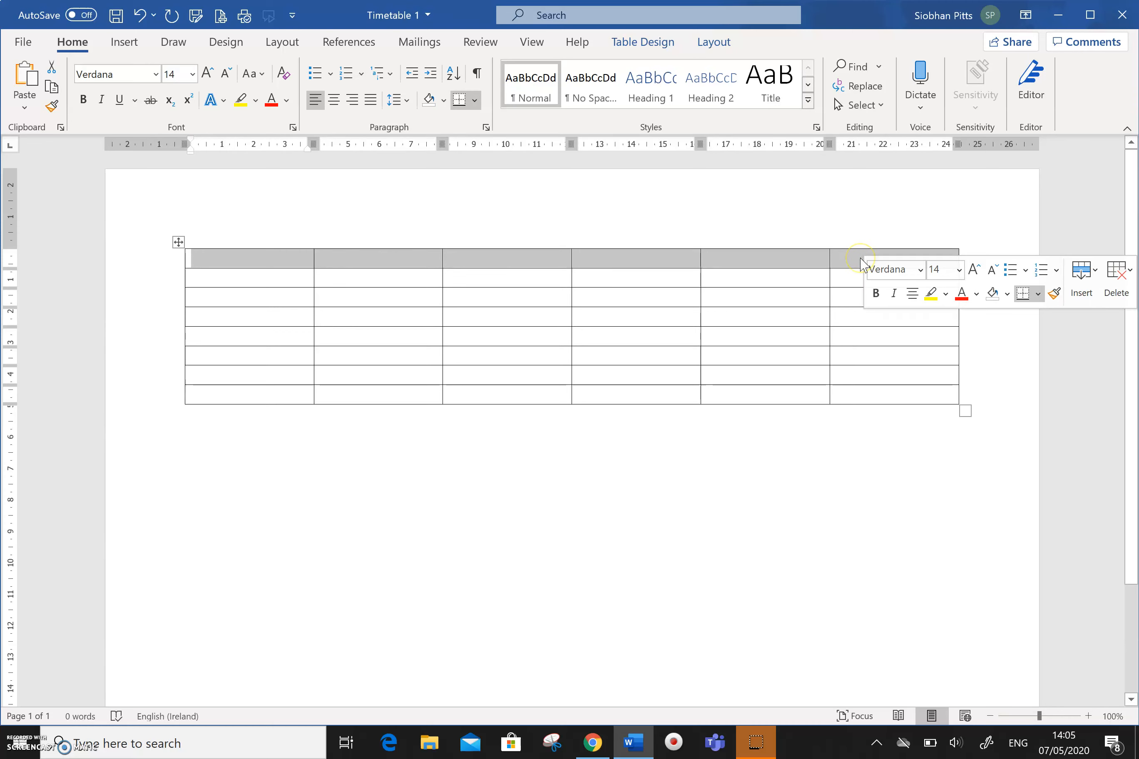
pyautogui.rightClick(860, 264)
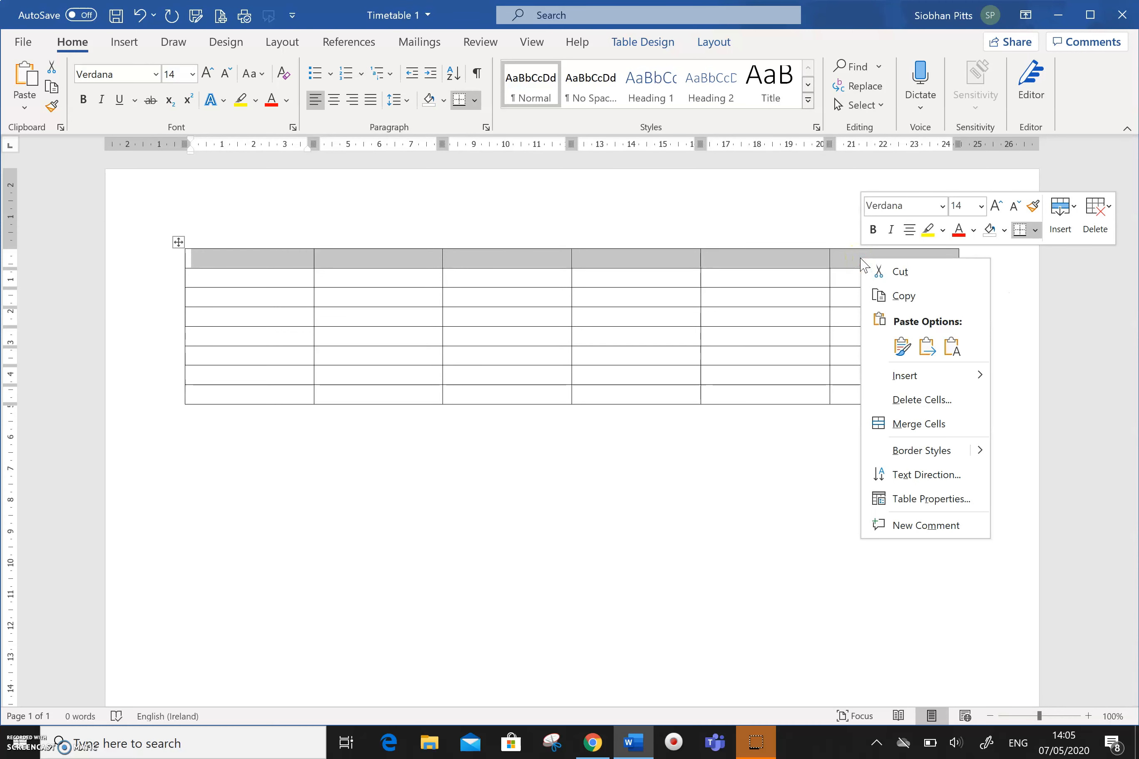
pyautogui.click(973, 432)
pyautogui.click(499, 520)
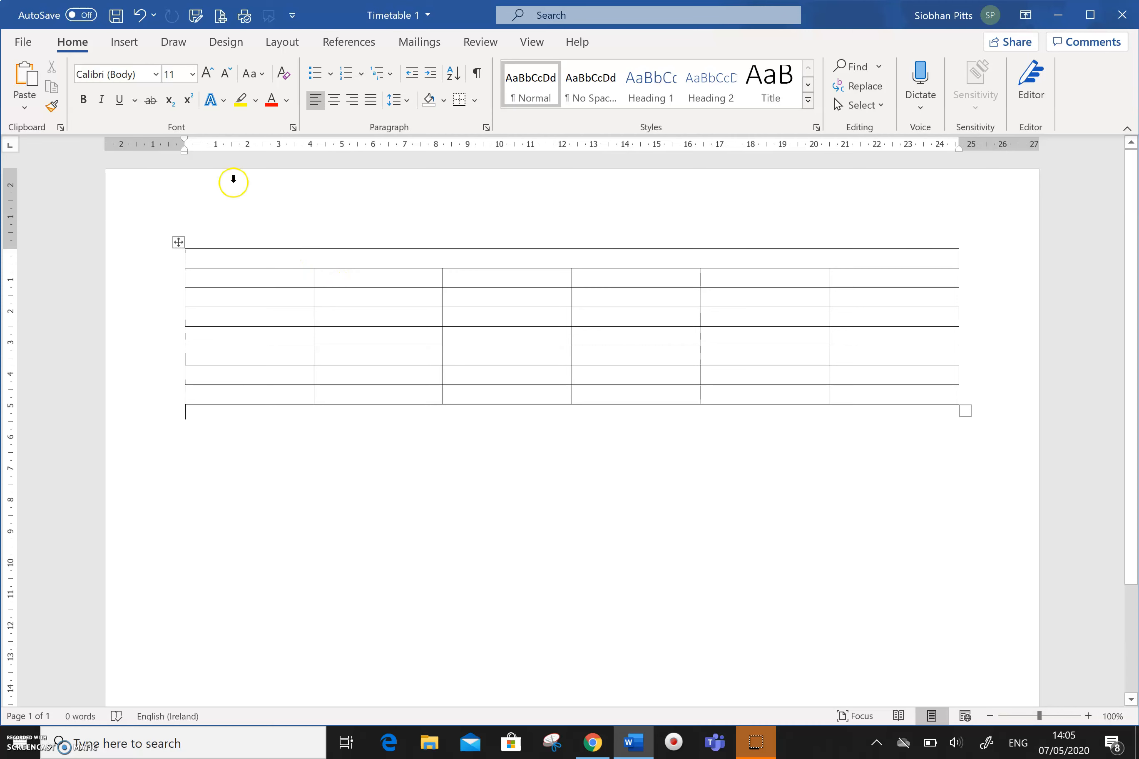
# - Undo the merge of the first row and place the cursor in the second row's first cell
pyautogui.click(141, 16)
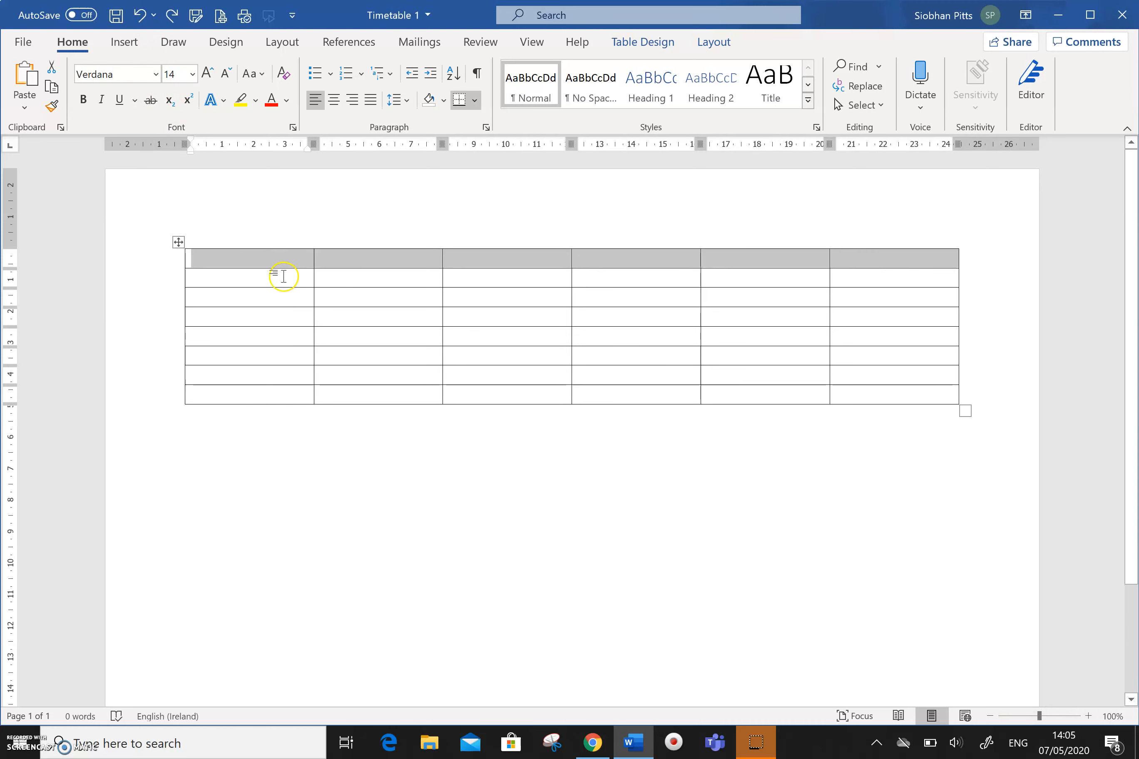
pyautogui.click(280, 275)
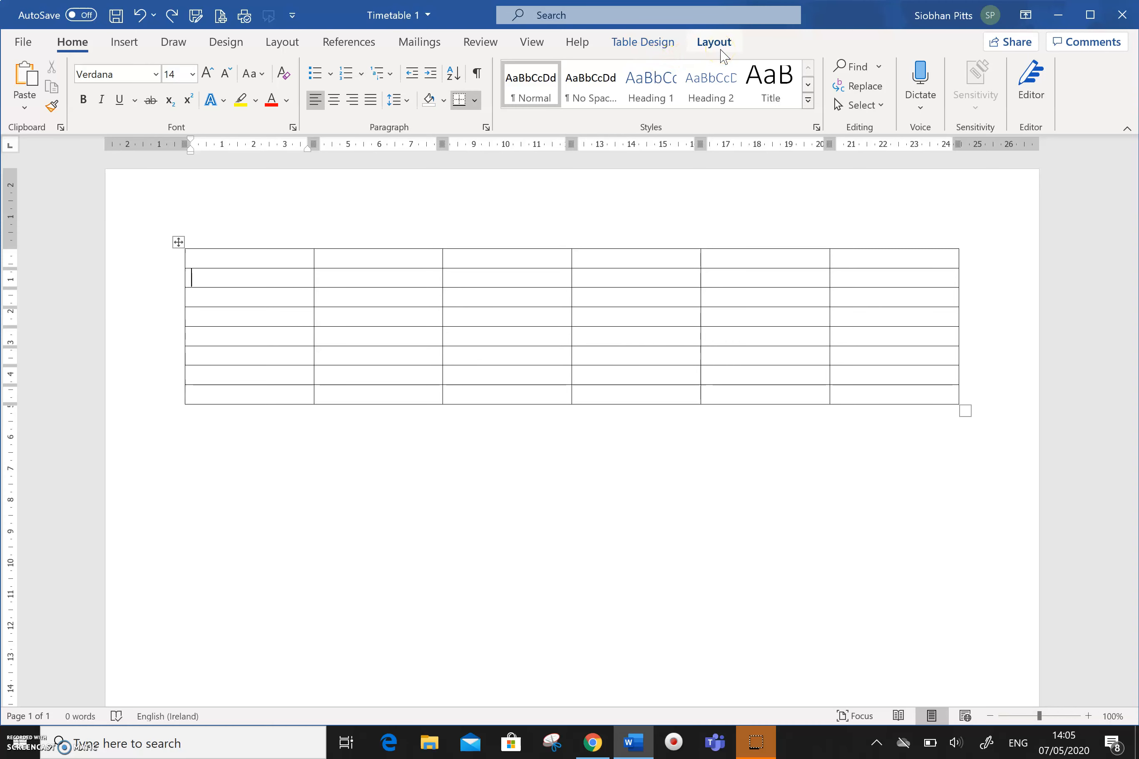
# - Merge the table's six top-row cells using the table layout tools and place the cursor in the merged cell
pyautogui.click(651, 46)
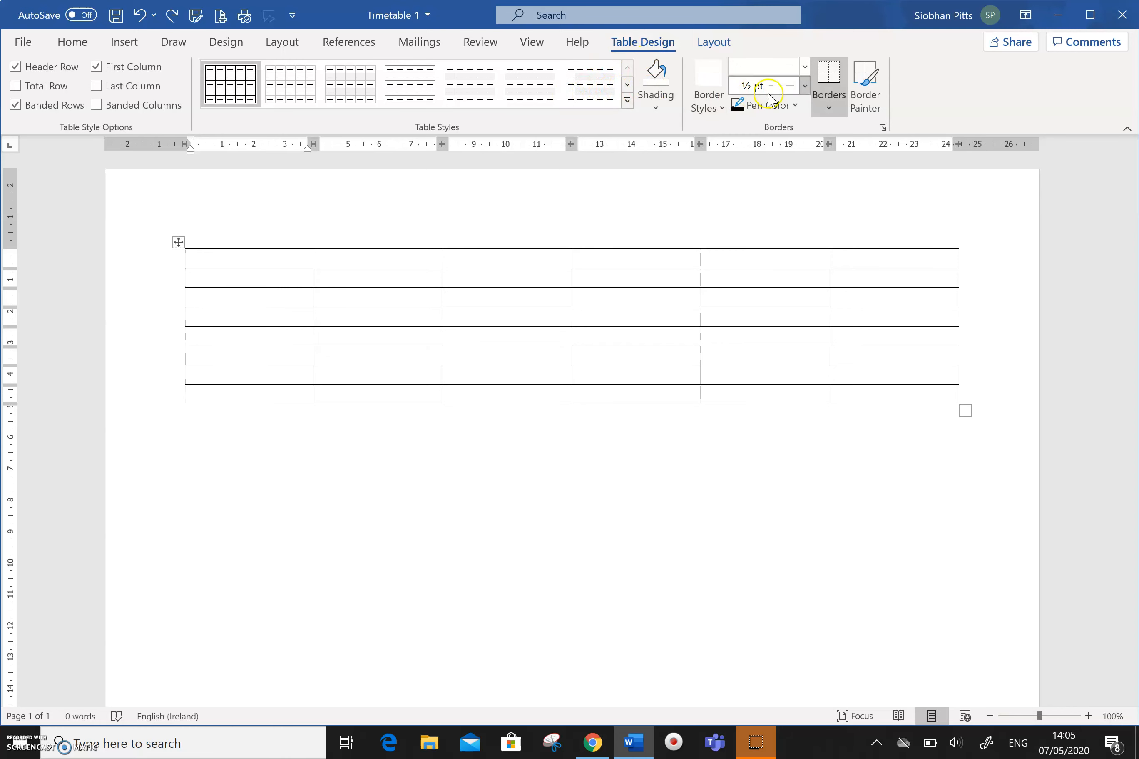
pyautogui.click(716, 42)
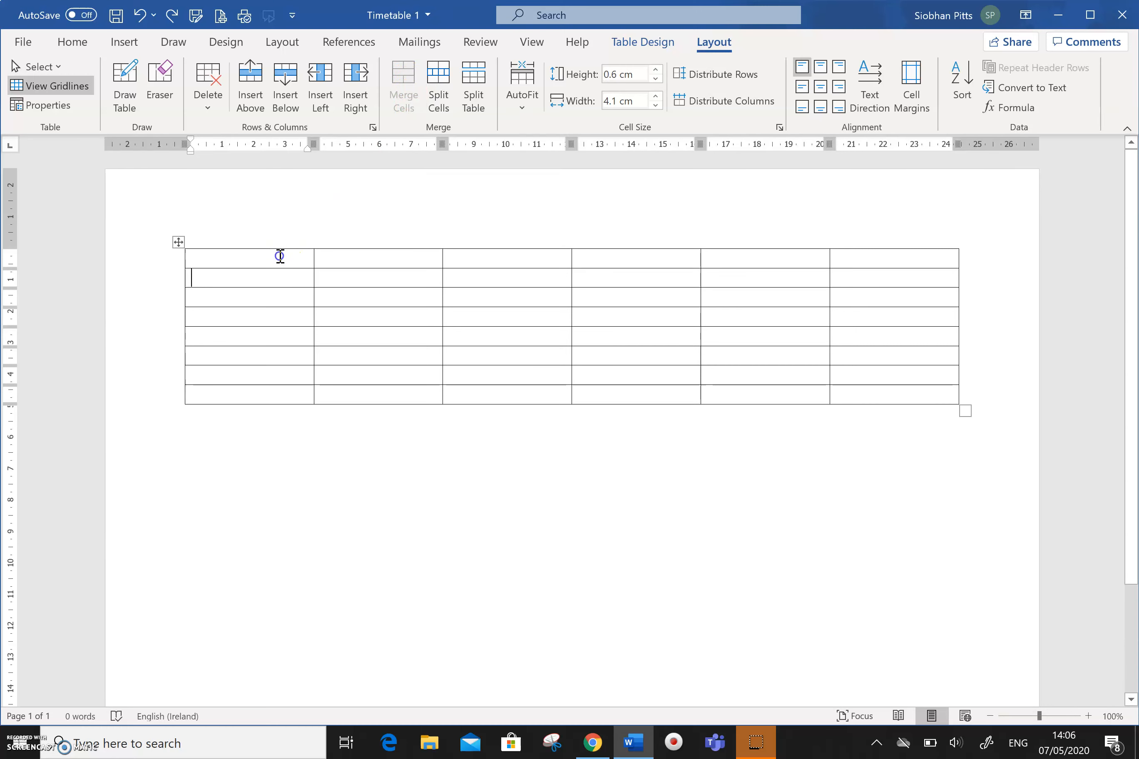
pyautogui.moveTo(278, 255)
pyautogui.mouseDown()
pyautogui.moveTo(656, 300)
pyautogui.moveTo(778, 300)
pyautogui.moveTo(857, 259)
pyautogui.mouseUp()
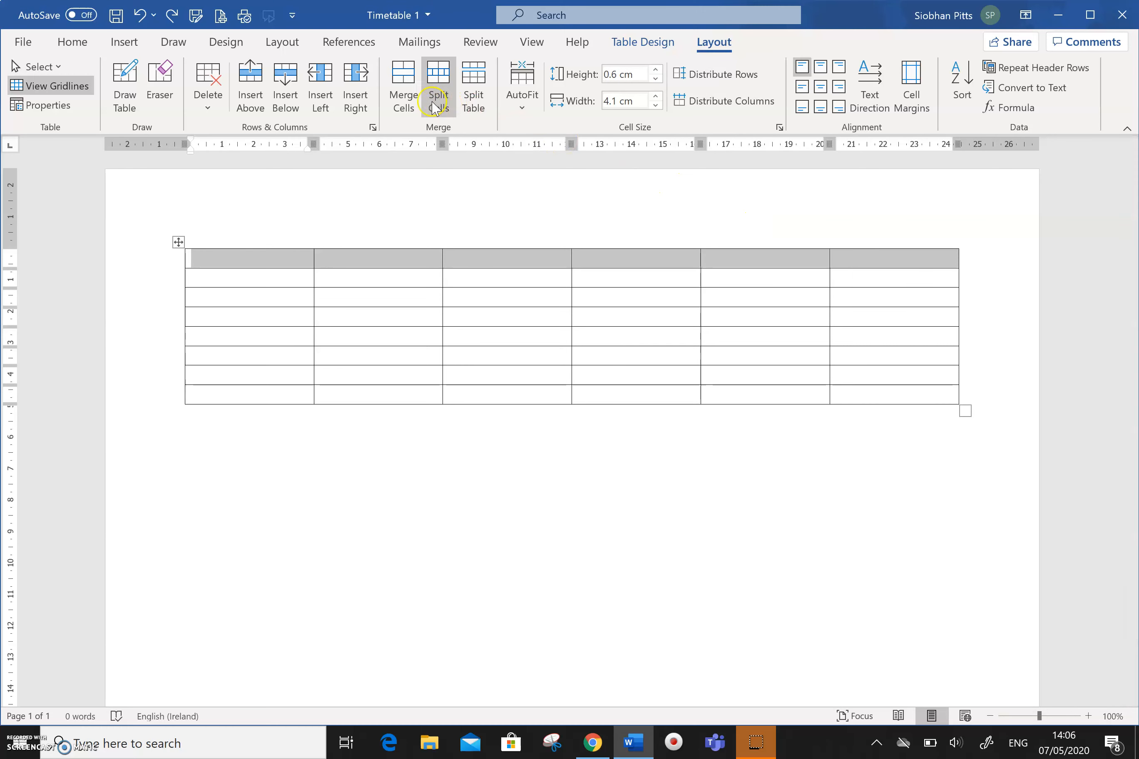
pyautogui.click(402, 101)
pyautogui.click(331, 448)
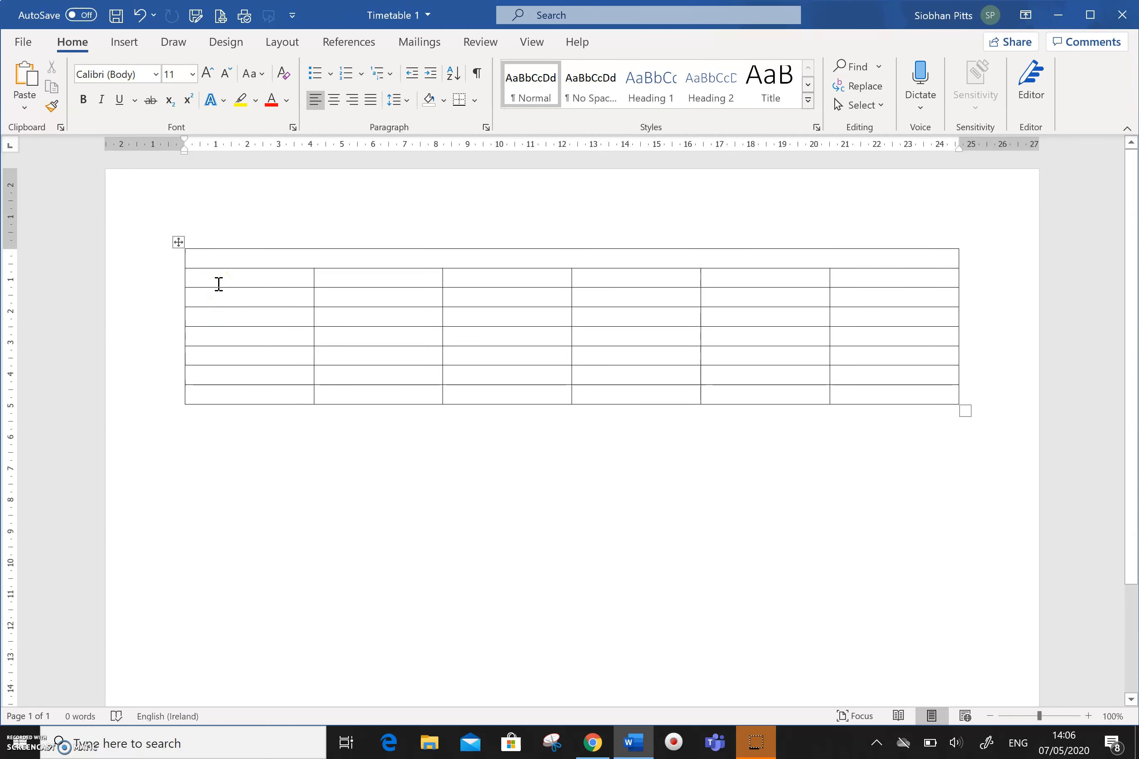
pyautogui.click(213, 262)
pyautogui.click(212, 262)
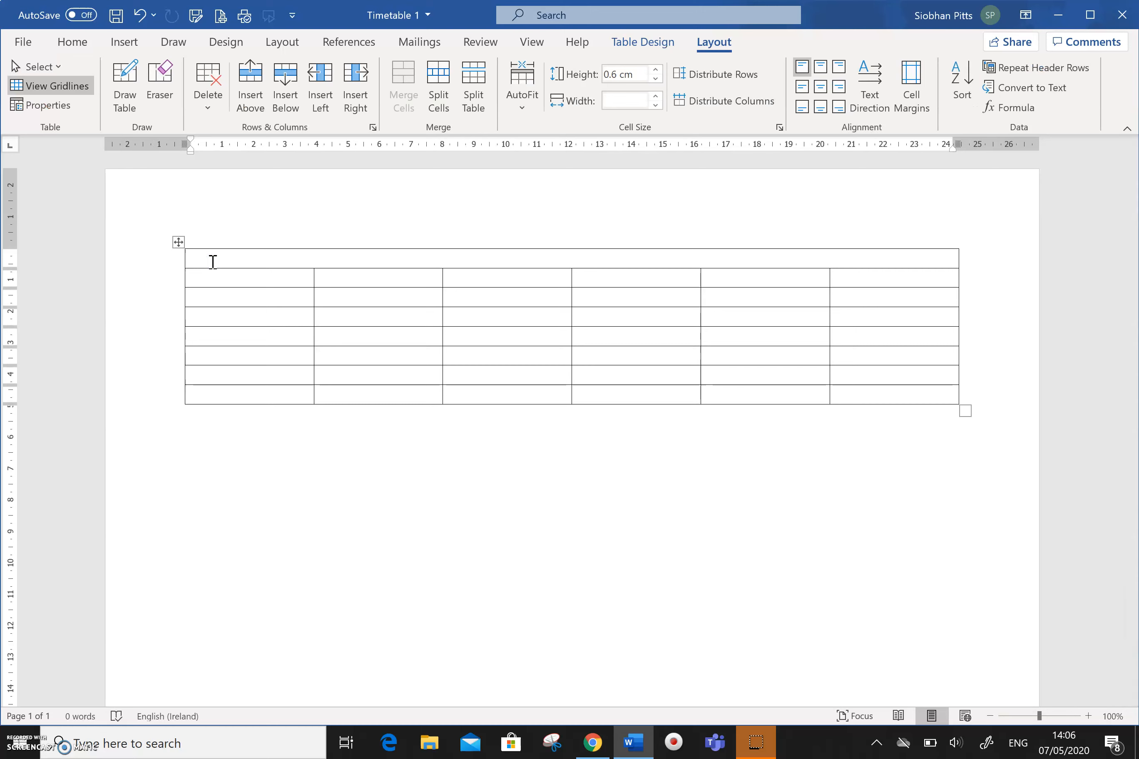
pyautogui.moveTo(213, 262); pyautogui.dragTo(876, 398)
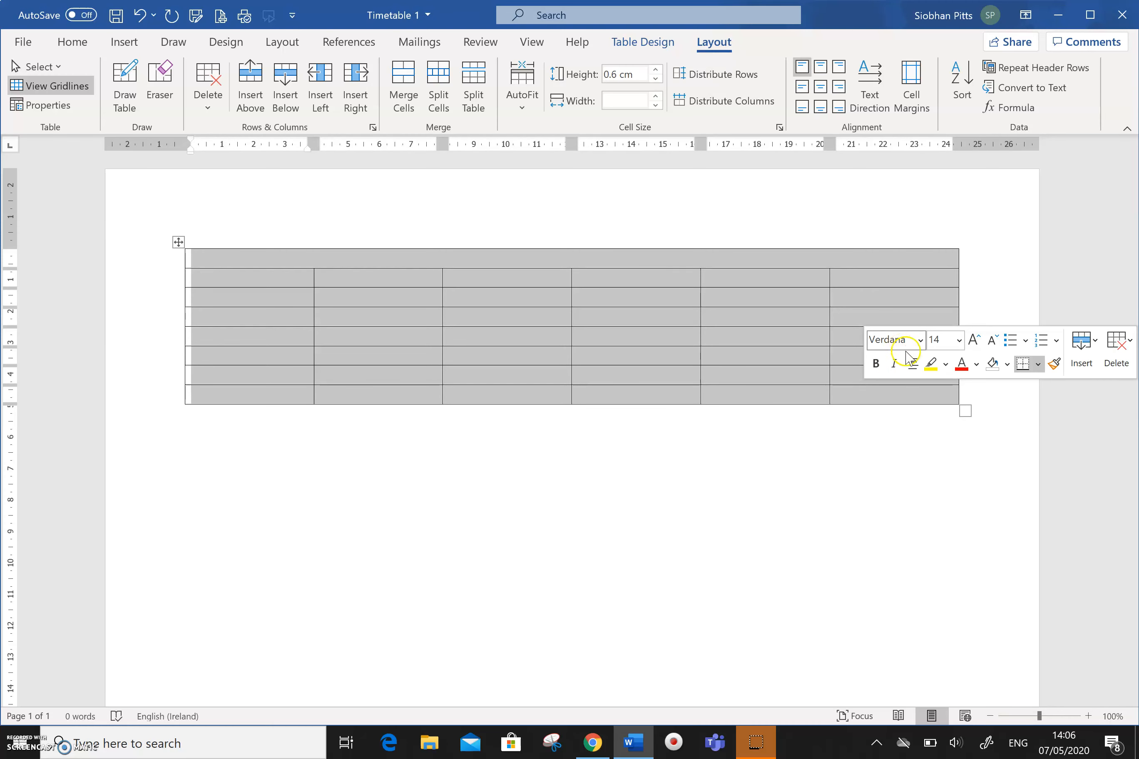
pyautogui.click(663, 522)
pyautogui.moveTo(250, 291)
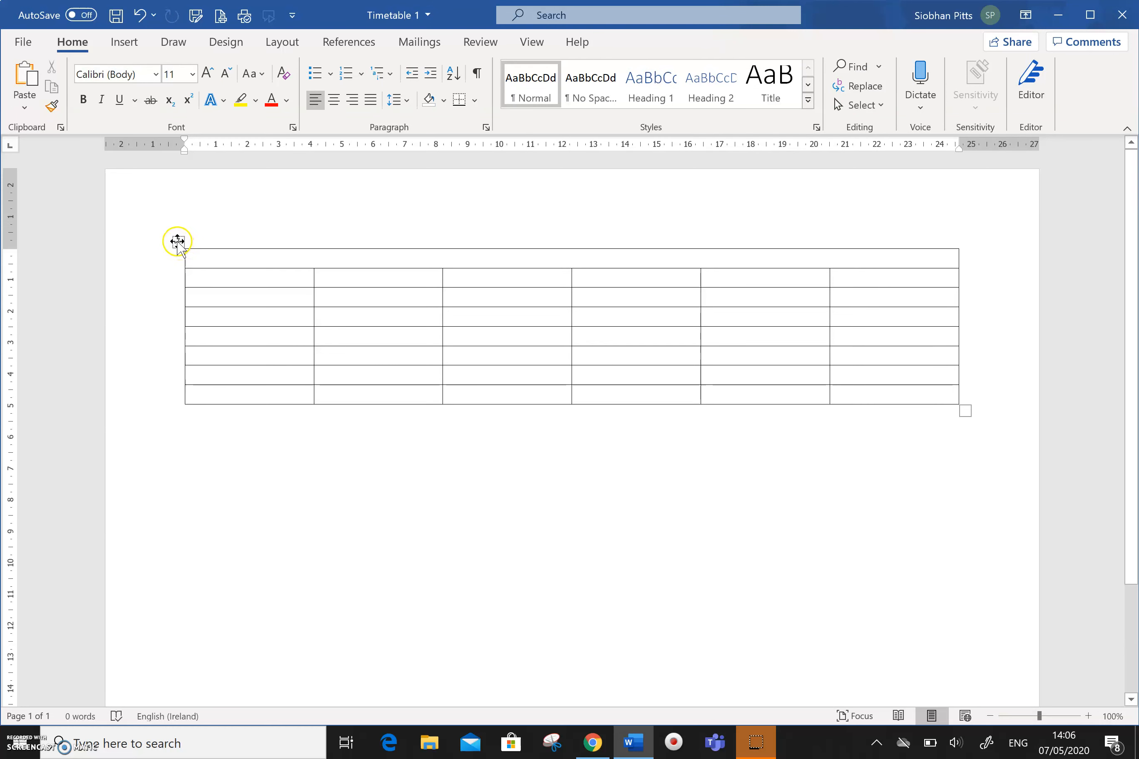
pyautogui.click(177, 242)
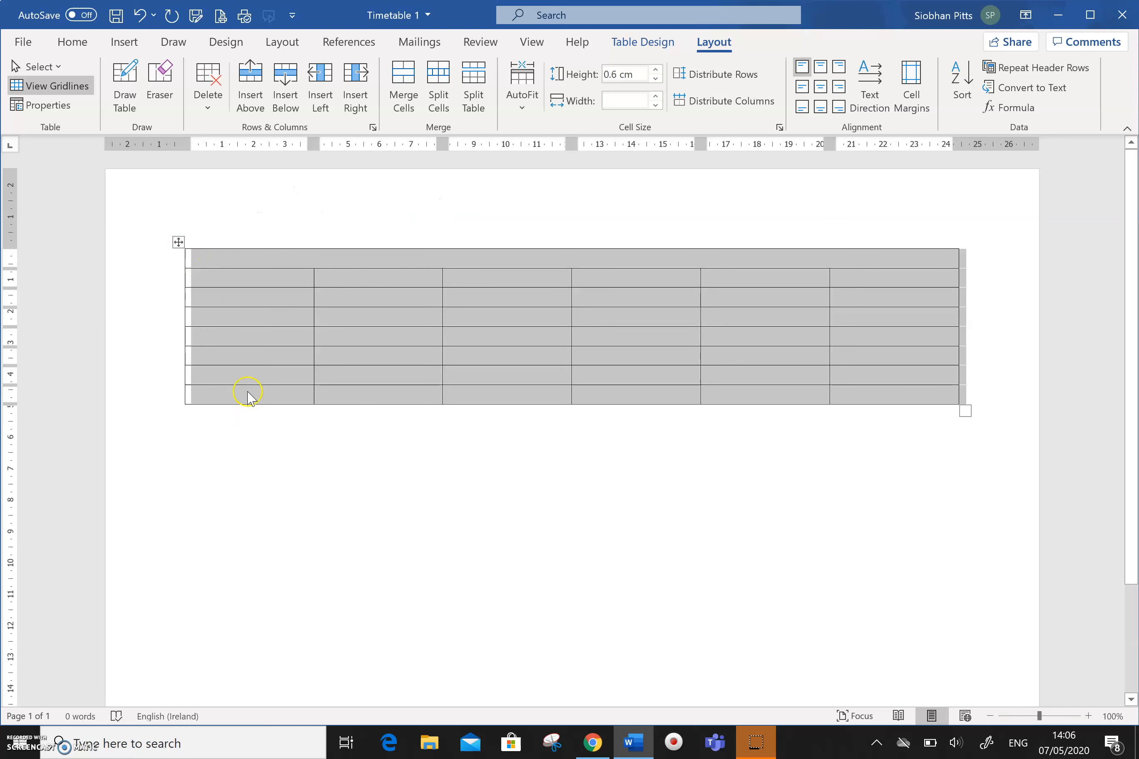
pyautogui.click(270, 461)
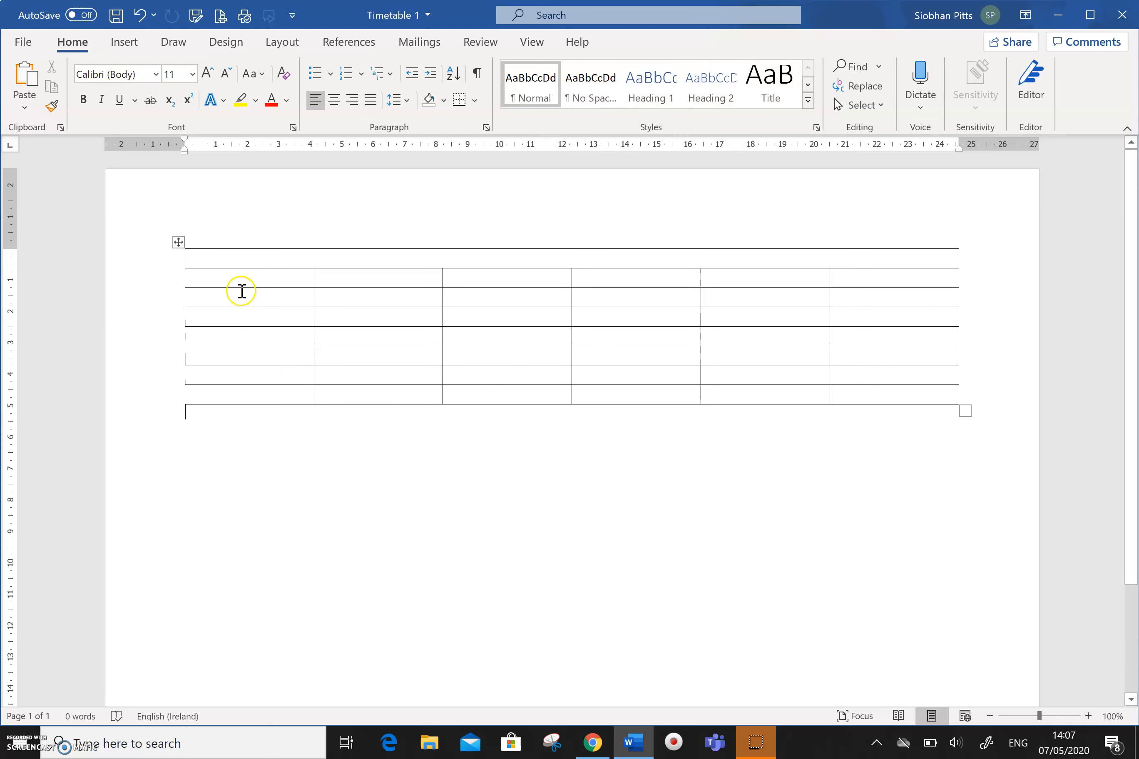
# - Enter Monday and Tuesday in the first column, starting in the row below the merged heading row
pyautogui.click(238, 284)
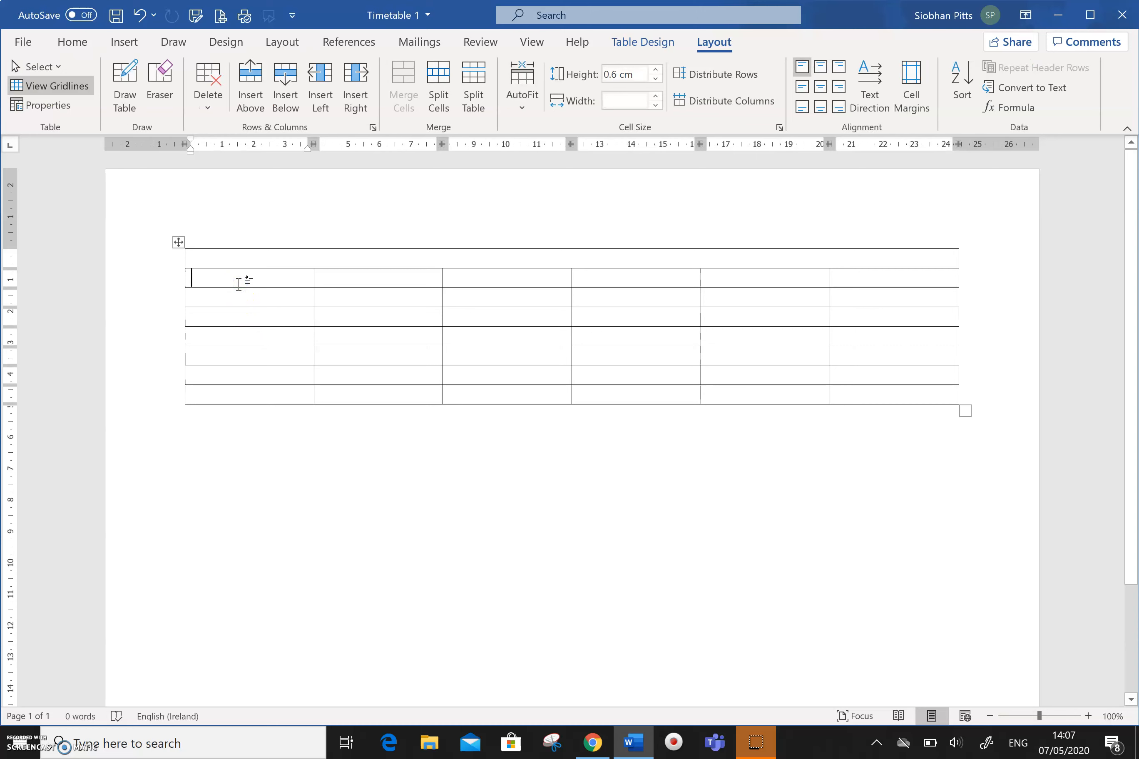
pyautogui.write('Monday')
pyautogui.press('Down')
pyautogui.write('Tued')
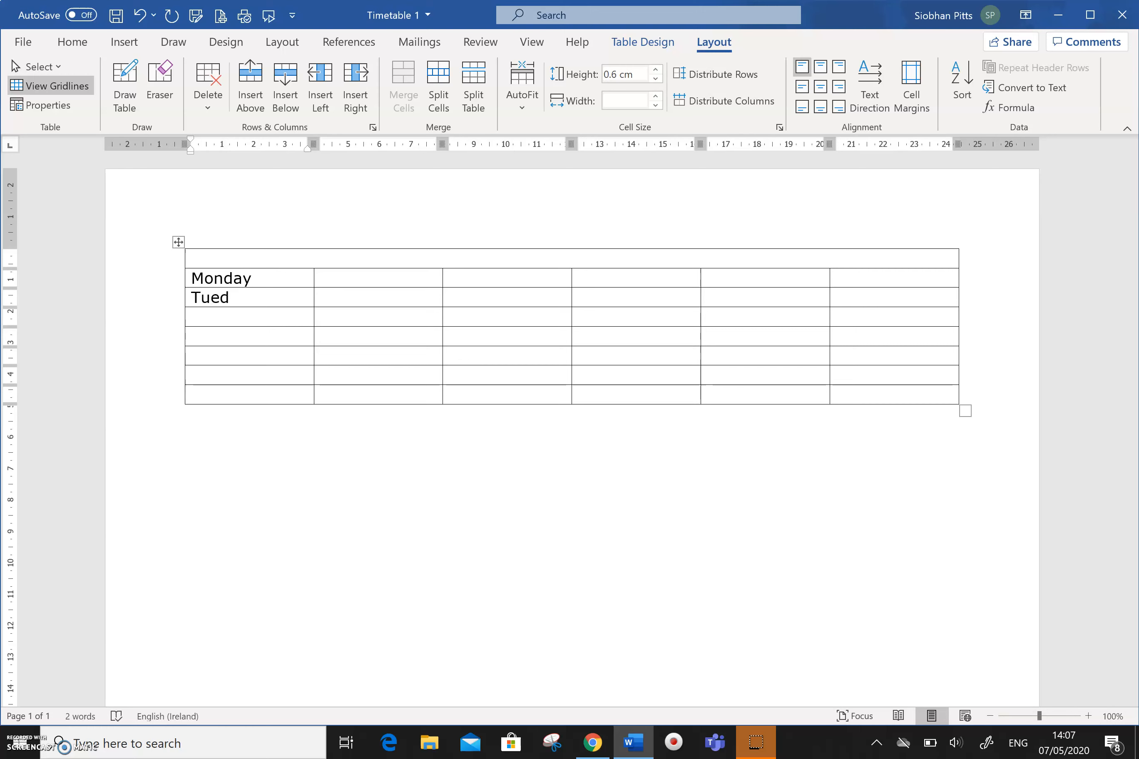
pyautogui.press('BackSpace')
pyautogui.write('s')
pyautogui.press('Return')
# - Fill the next three cells of the first column with Wednesday, Thursday and Friday
pyautogui.press('Down')
pyautogui.write('Wednesday')
pyautogui.press('Down')
pyautogui.write('Thurs')
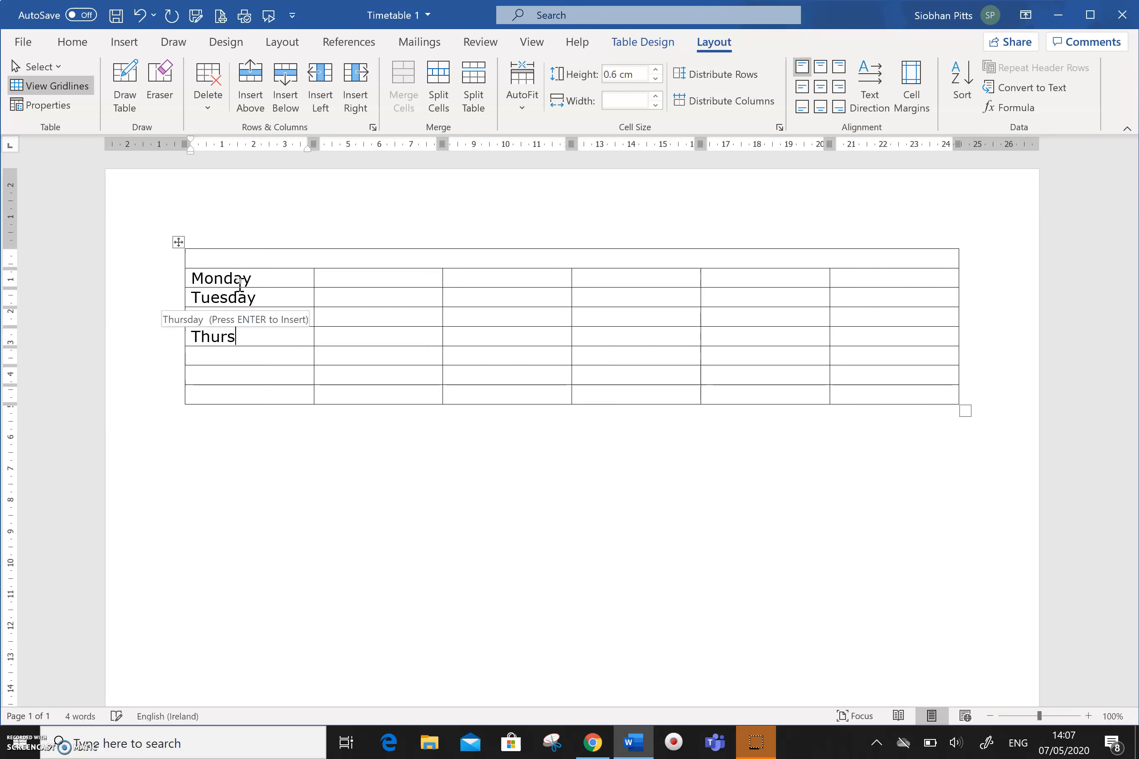
pyautogui.press('Return')
pyautogui.press('Down')
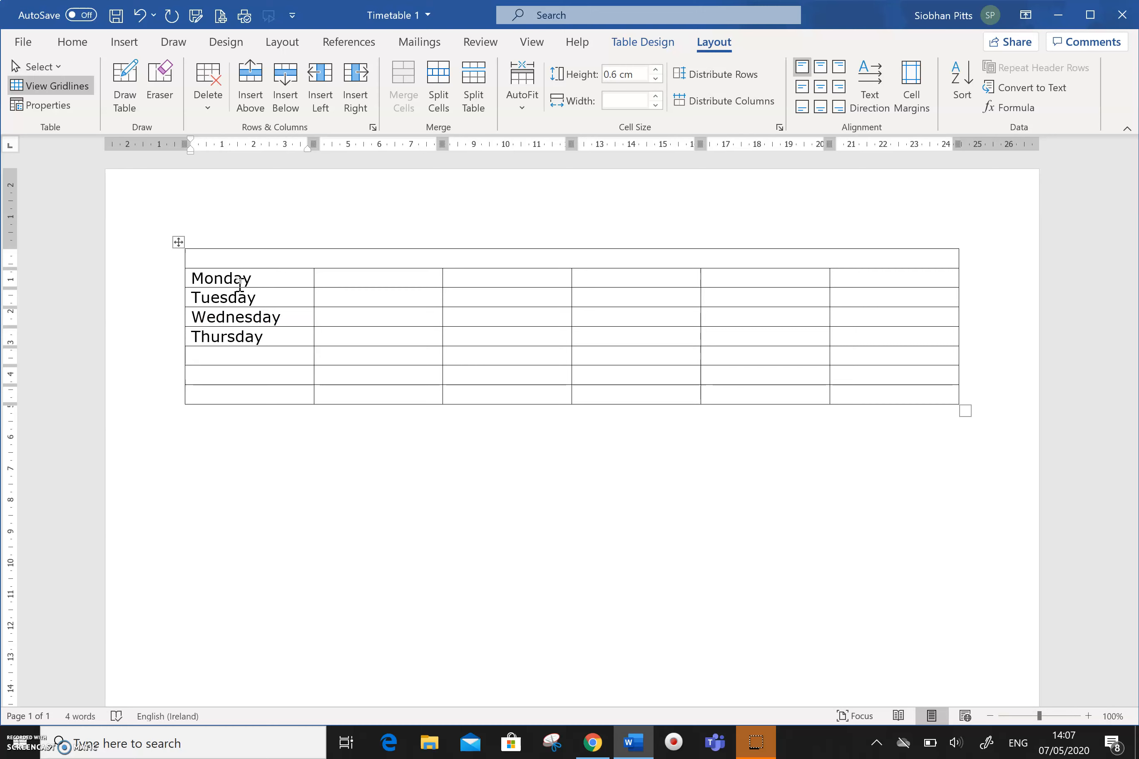
pyautogui.write('Friday')
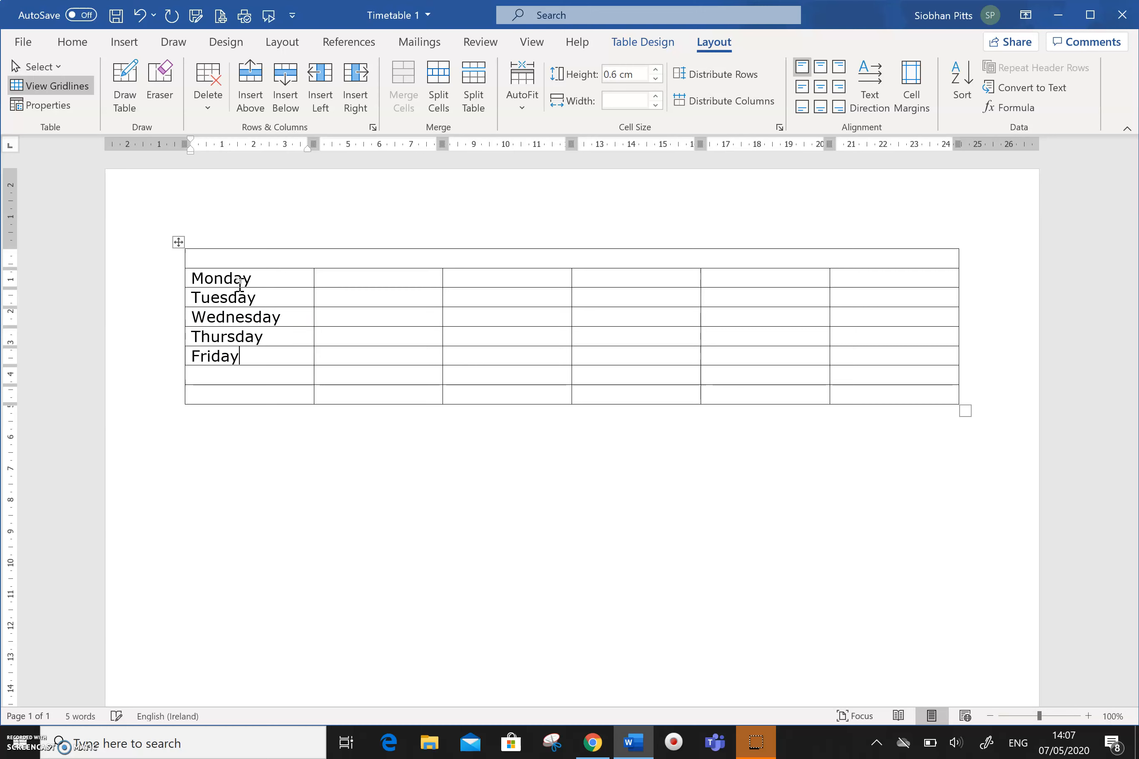
# - Enter Saturday and Sunday in the last two cells of the first column, correcting the capitalisation of Saturday
pyautogui.press('Down')
pyautogui.write('SAturday')
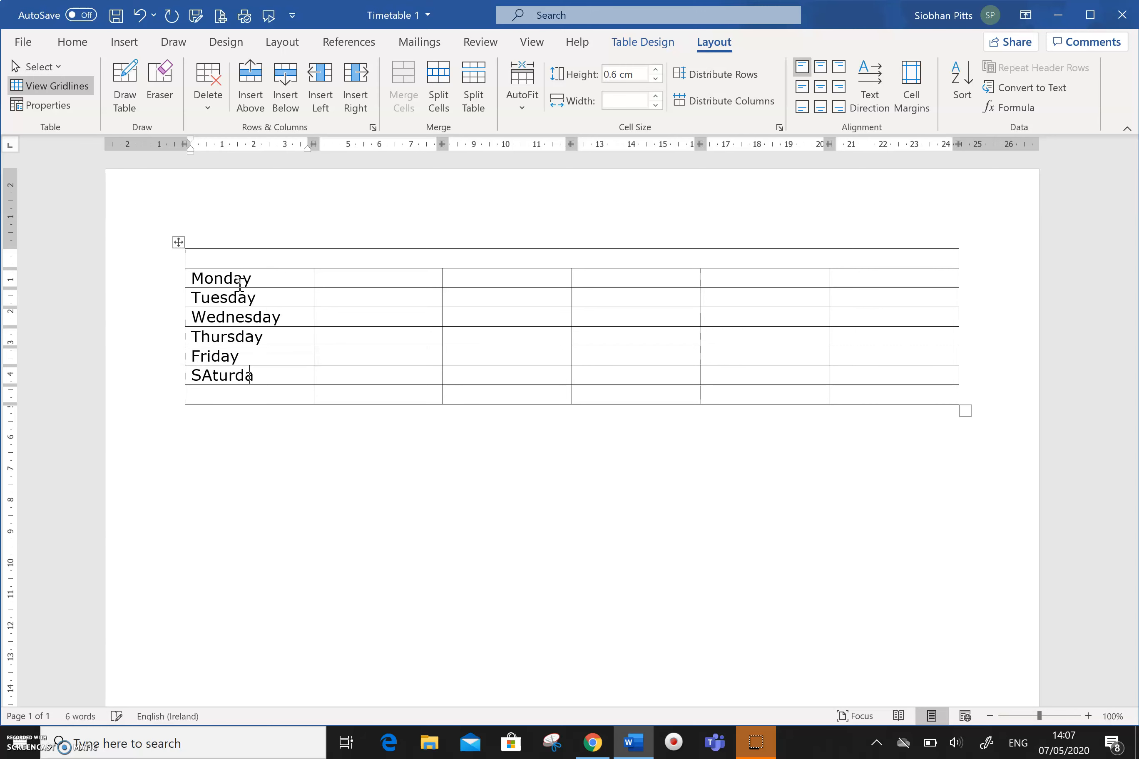
pyautogui.press('BackSpace')
pyautogui.press('BackSpace')
pyautogui.press('BackSpace')
pyautogui.press('BackSpace')
pyautogui.press('BackSpace')
pyautogui.press('BackSpace')
pyautogui.press('BackSpace')
pyautogui.write('aturday')
pyautogui.press('Down')
pyautogui.write('Sunday')
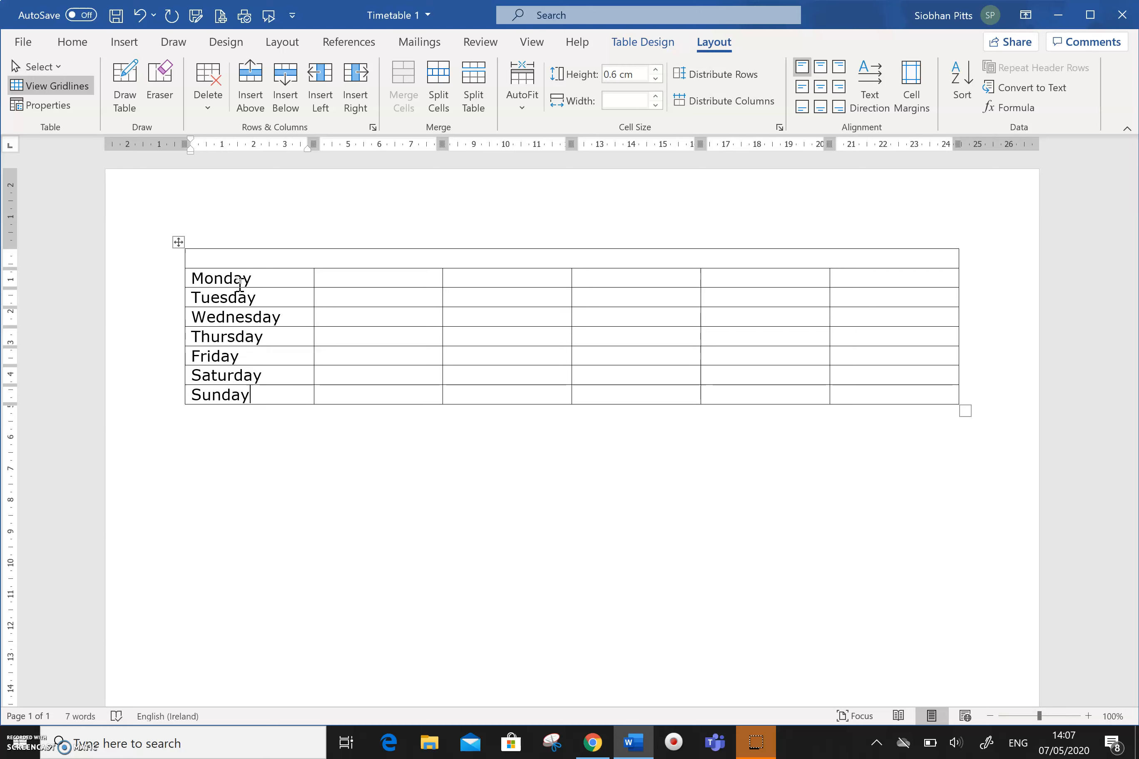
pyautogui.click(265, 277)
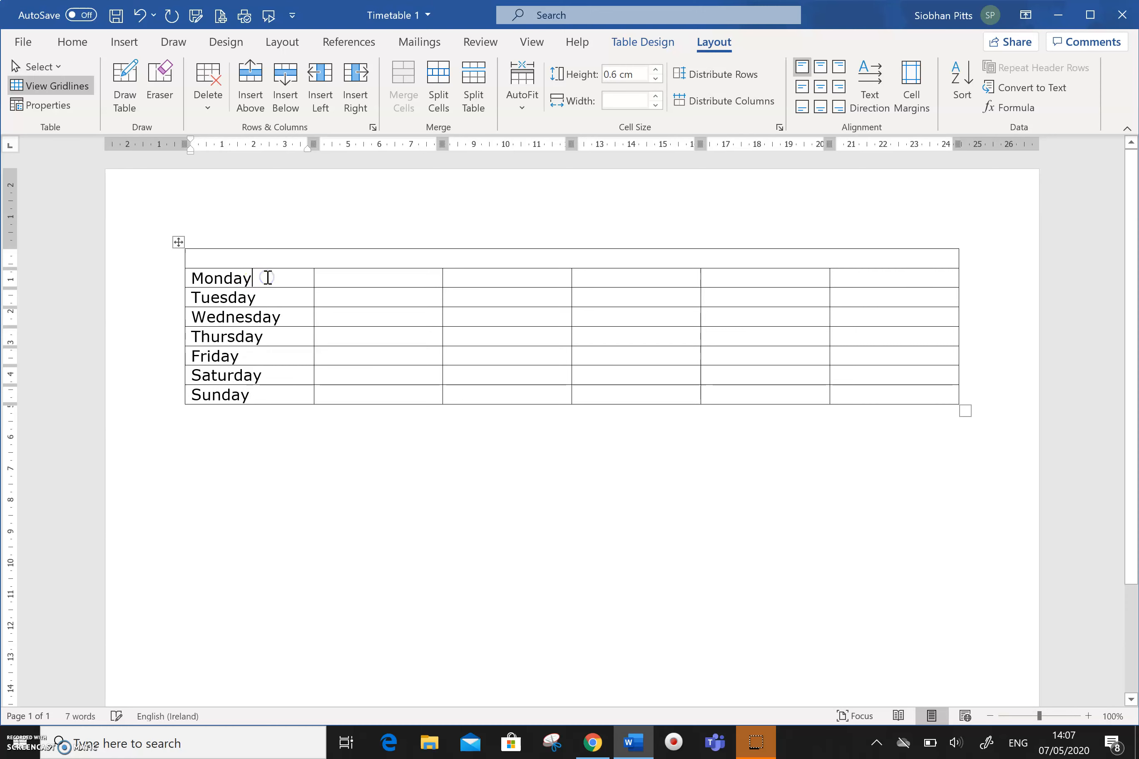
pyautogui.press('Tab')
pyautogui.press('Tab')
pyautogui.press('Tab')
pyautogui.press('Tab')
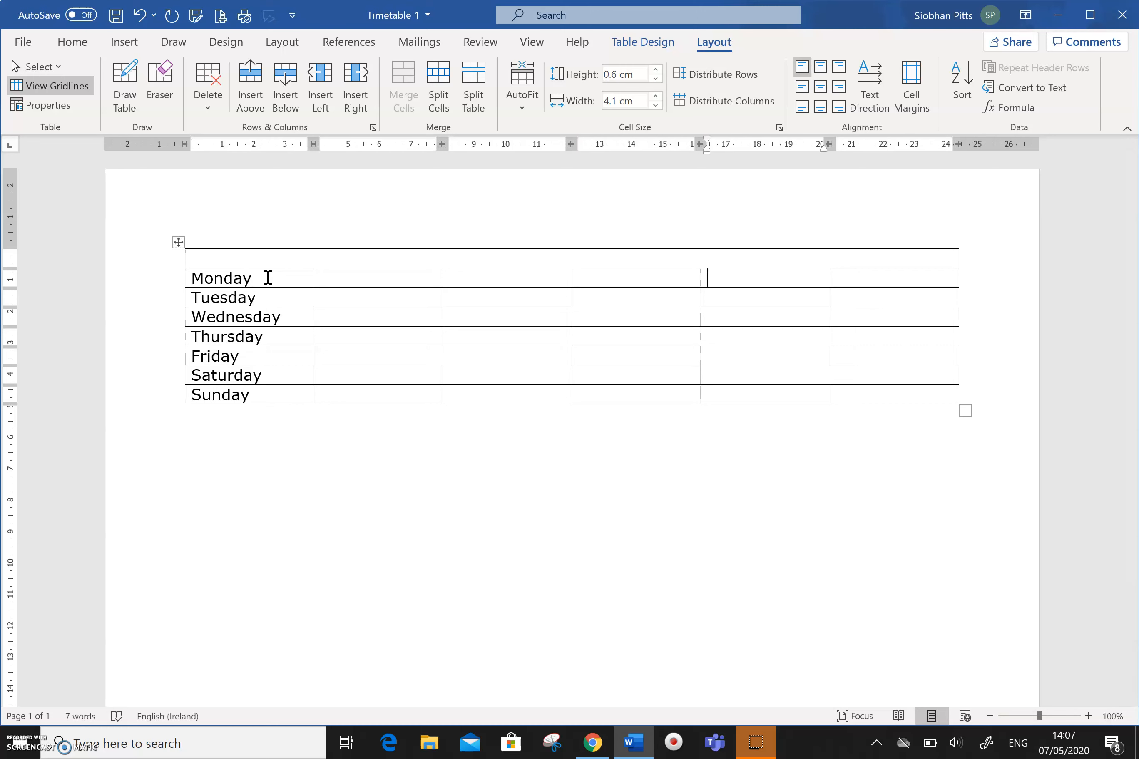
pyautogui.press('Tab')
pyautogui.press('Tab')
pyautogui.press('Tab')
pyautogui.press('Tab')
pyautogui.press('Tab')
# - Enter "Swimmingg" in the third column of the Tuesday row and move to the next cell
pyautogui.click(464, 297)
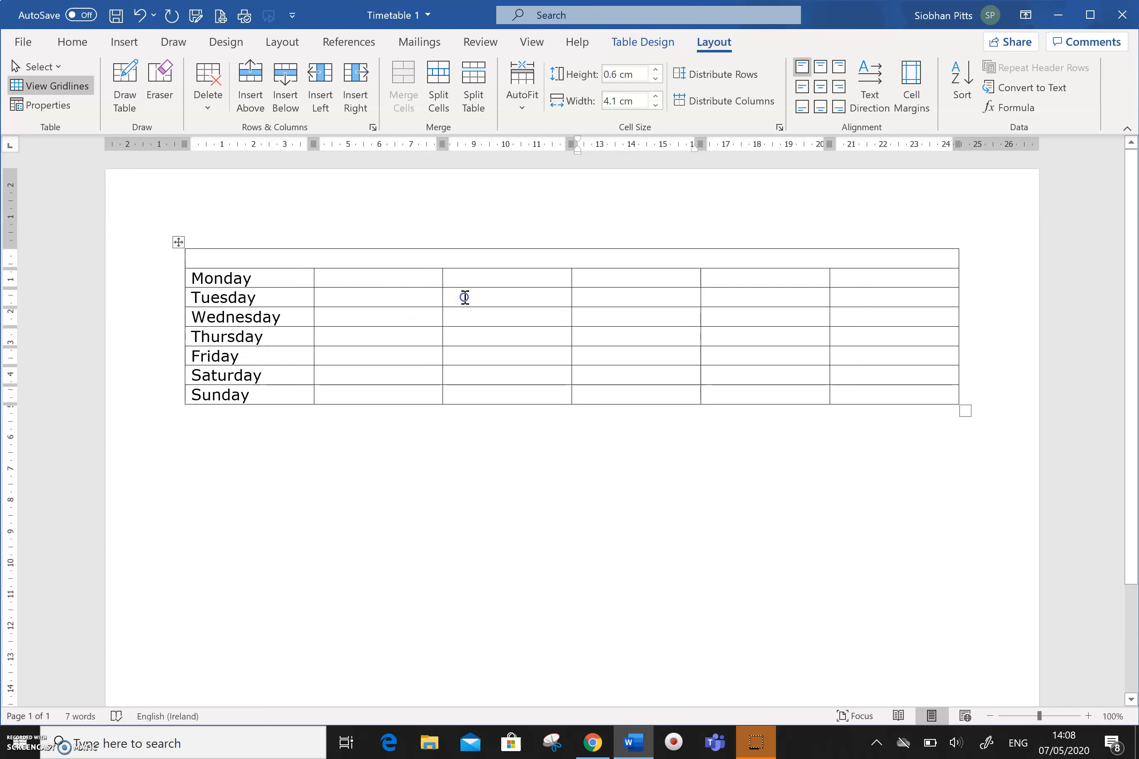
pyautogui.write('Swimmingg')
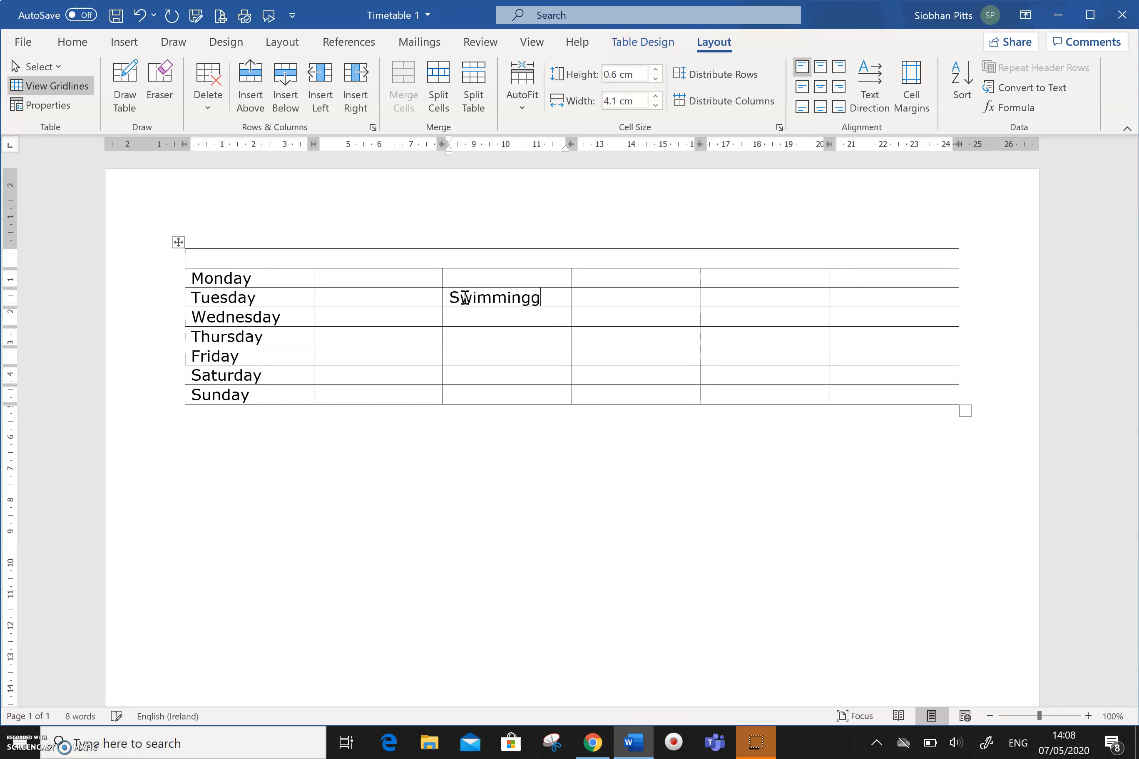
pyautogui.press('Tab')
pyautogui.click(651, 305)
pyautogui.hotkey('shift', 'Tab')
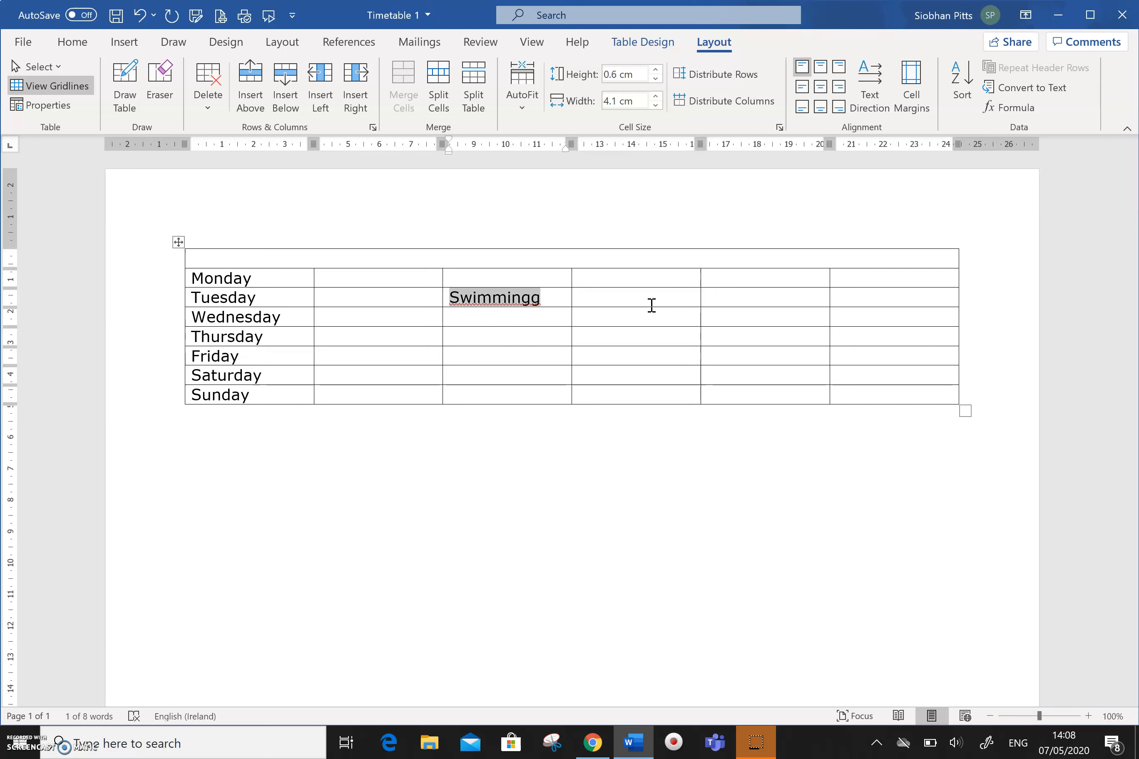
pyautogui.press('Tab')
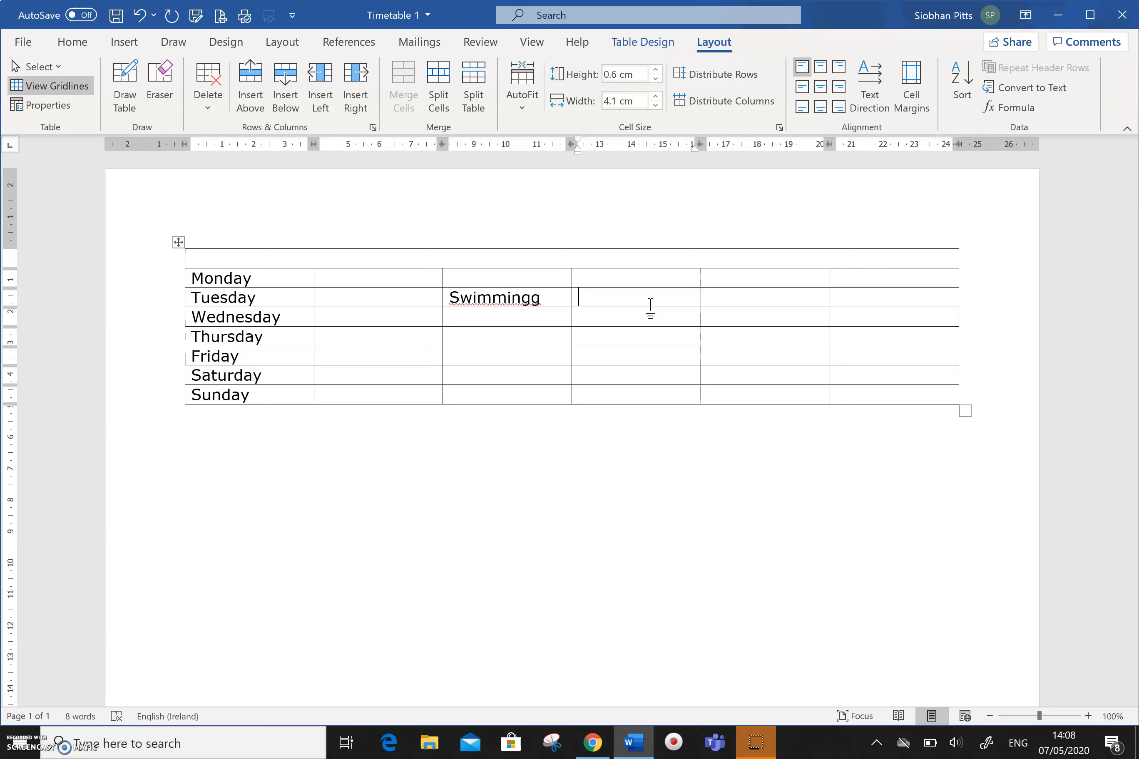
pyautogui.hotkey('shift', 'Tab')
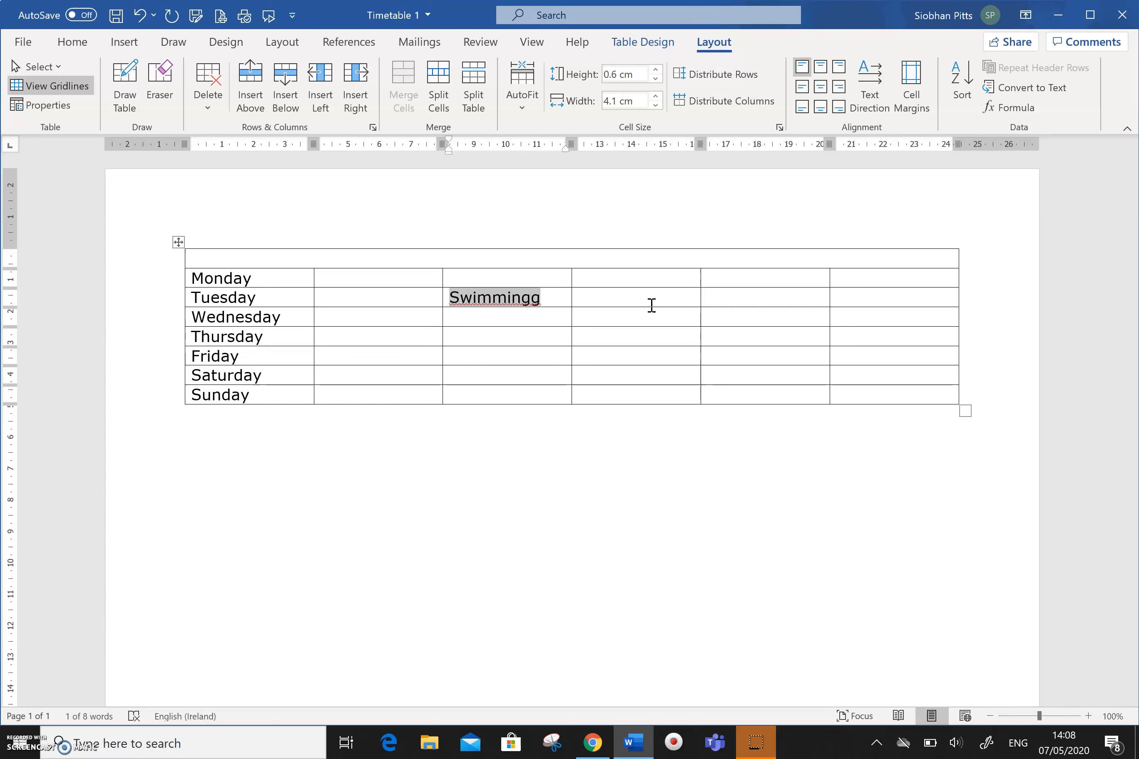
pyautogui.press('Right')
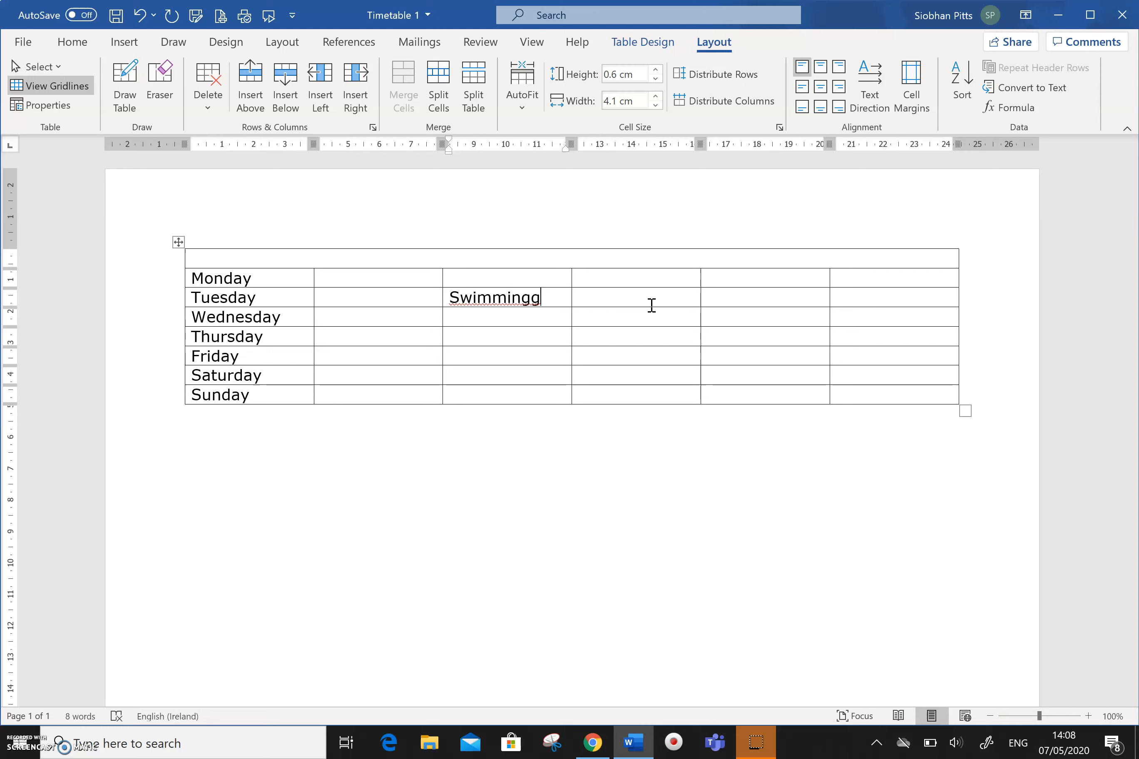
pyautogui.click(545, 307)
# - Replace the selected swimming entry in the Tuesday row with "s" and undo that replacement
pyautogui.press('Tab')
pyautogui.hotkey('shift', 'Tab')
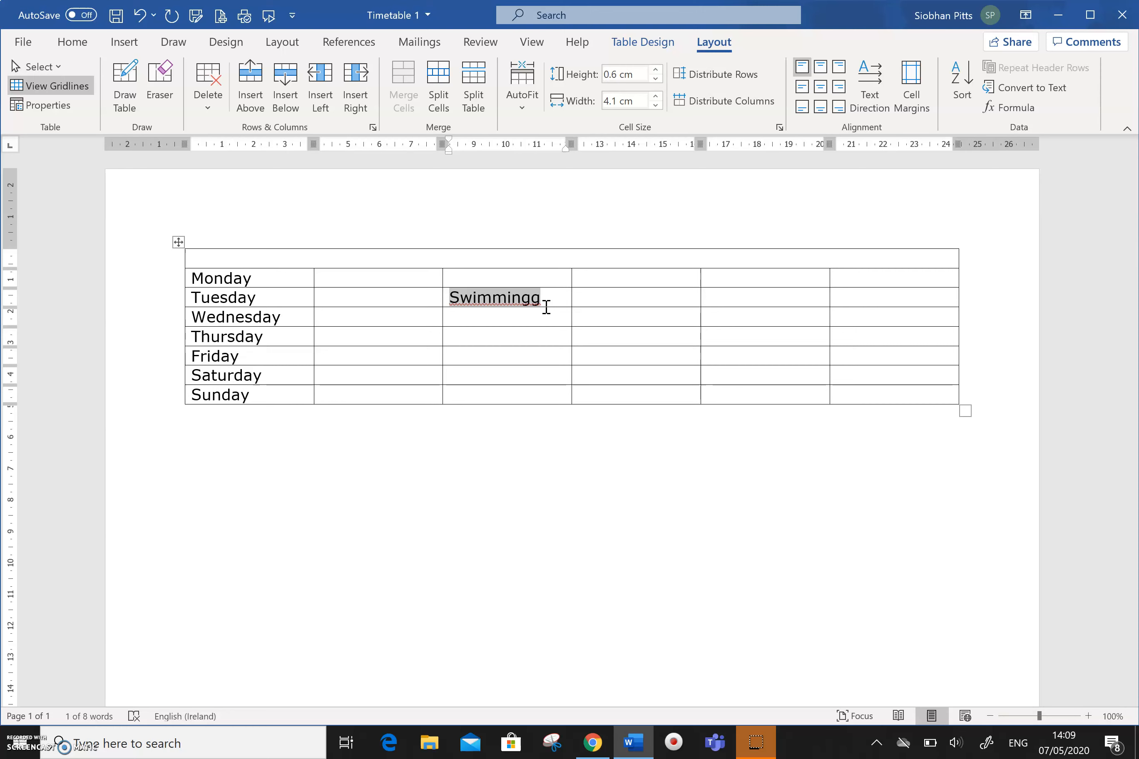
pyautogui.write('s')
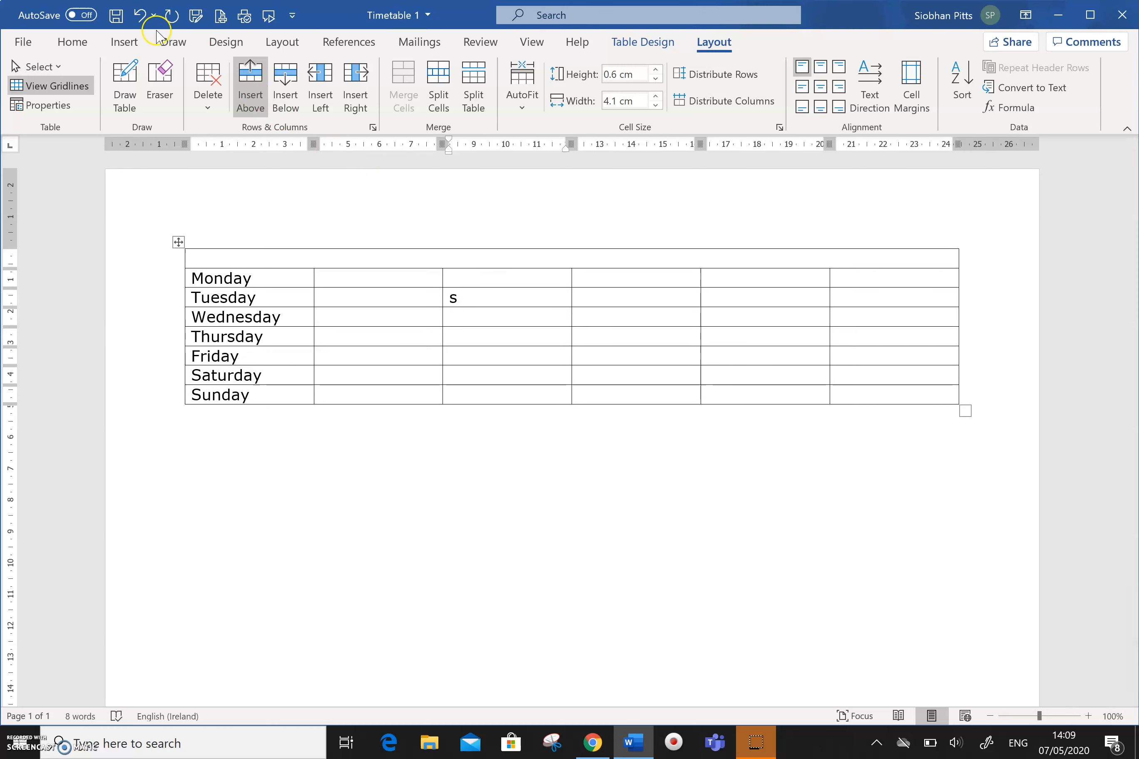
pyautogui.click(140, 15)
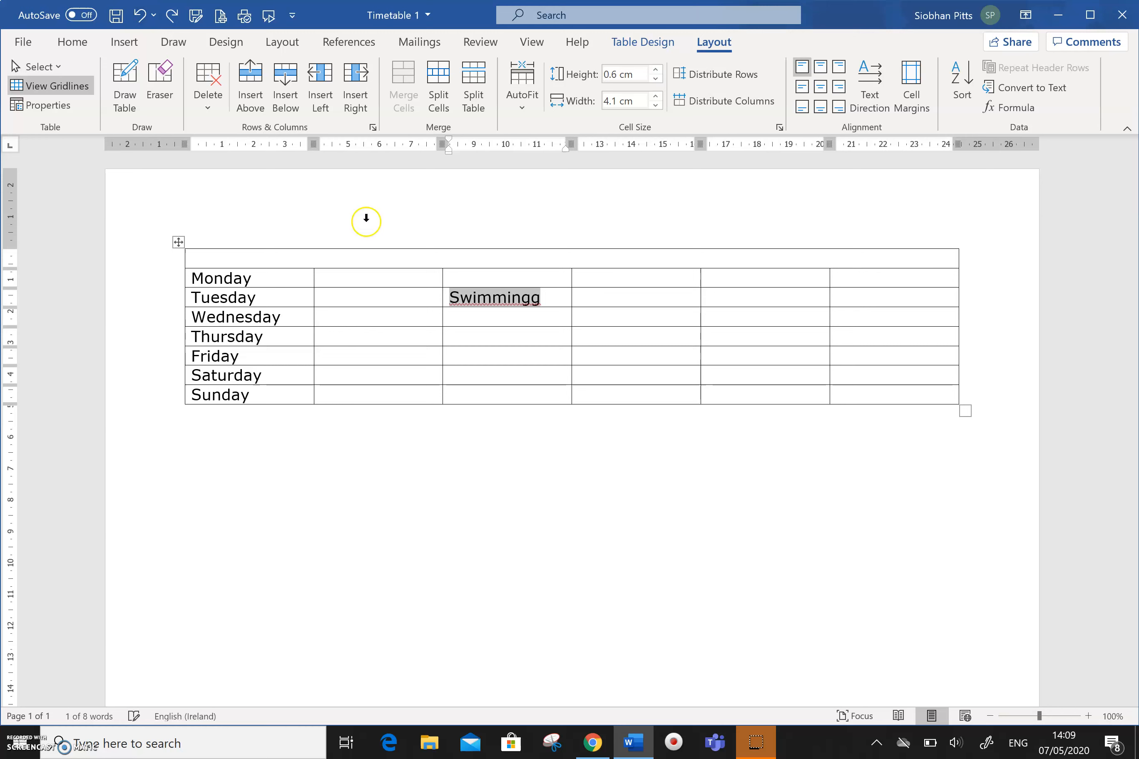
# - Correct the Tuesday entry to "Swimming" by removing its extra g, and place the cursor in the cell after it
pyautogui.click(595, 297)
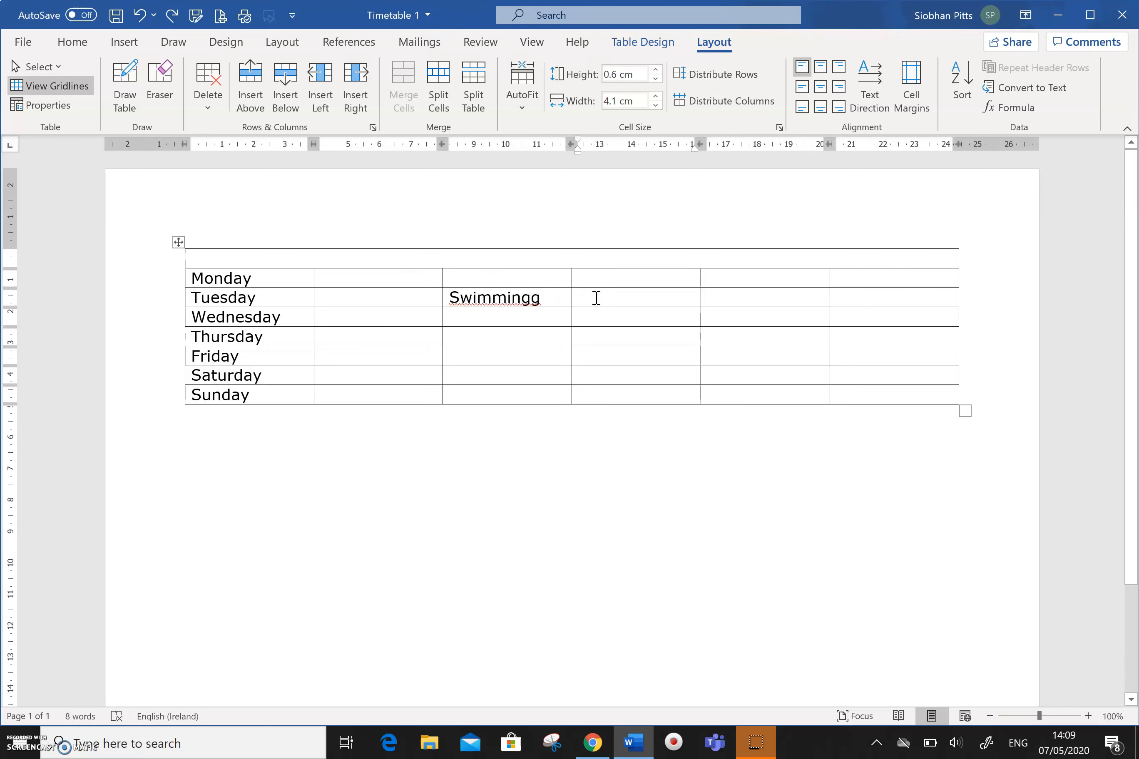
pyautogui.hotkey('ctrl', 'z')
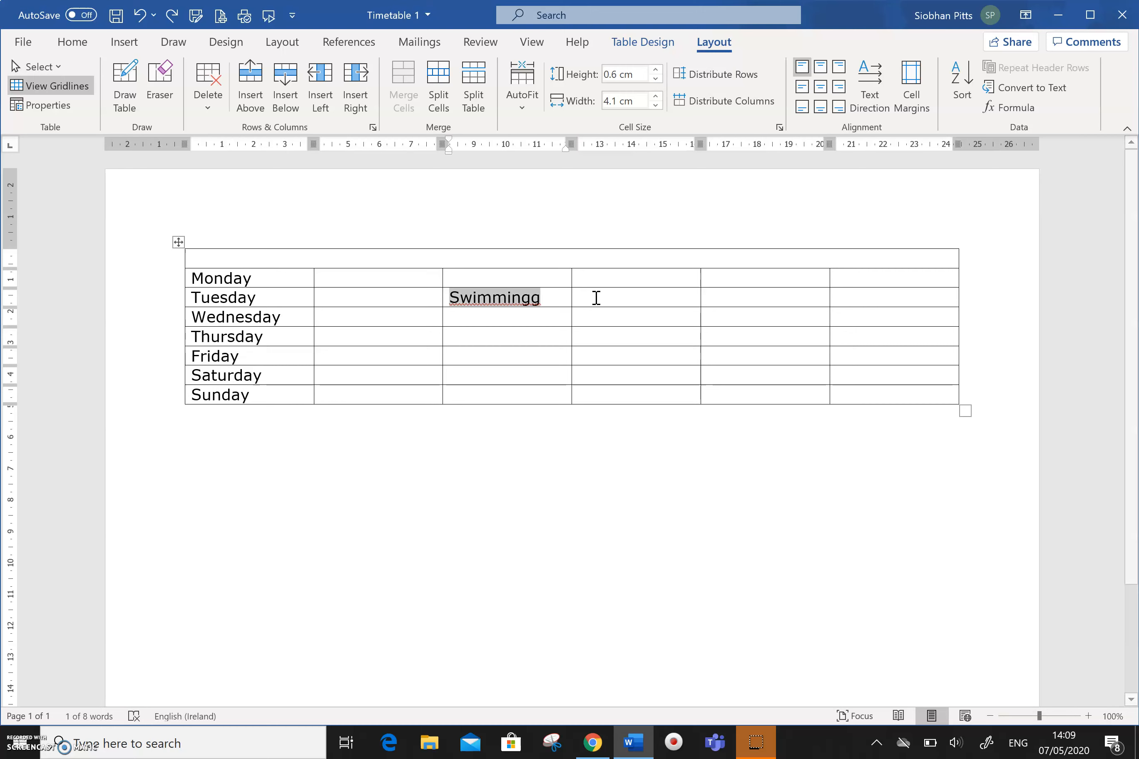
pyautogui.press('Right')
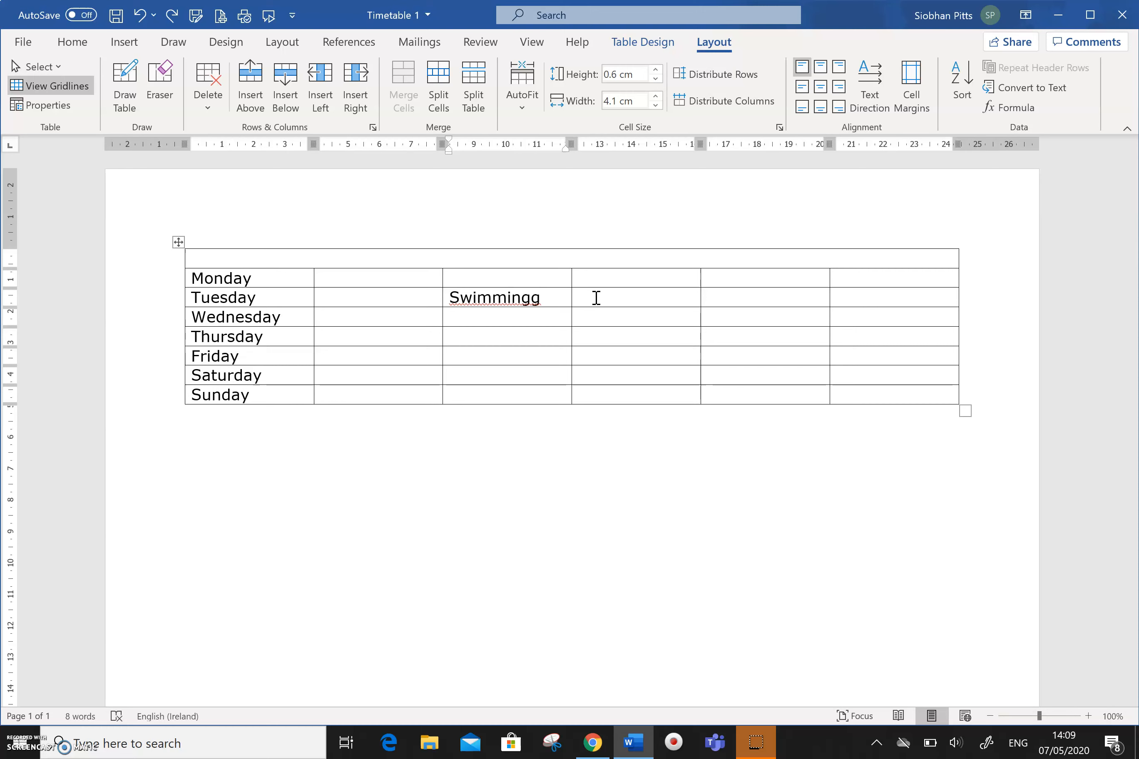
pyautogui.press('BackSpace')
pyautogui.click(596, 298)
pyautogui.click(596, 297)
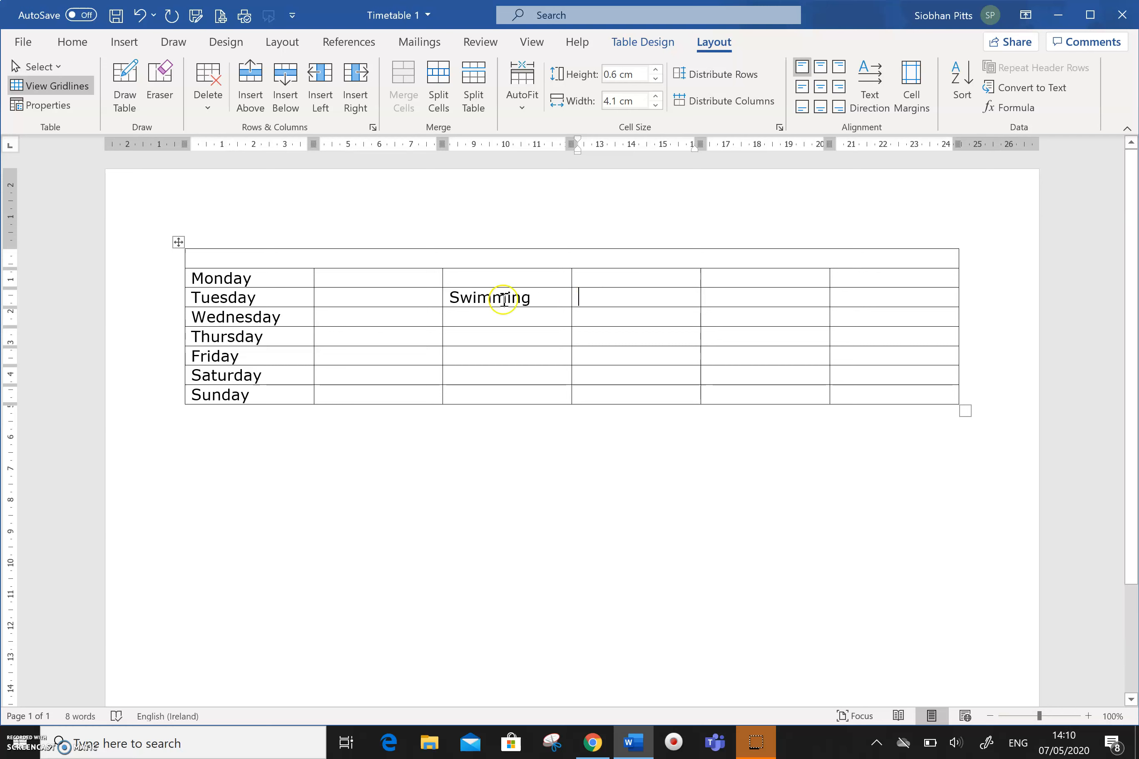
# - Insert an empty row between the Monday and Tuesday rows
pyautogui.click(239, 297)
pyautogui.click(198, 297)
pyautogui.moveTo(179, 288)
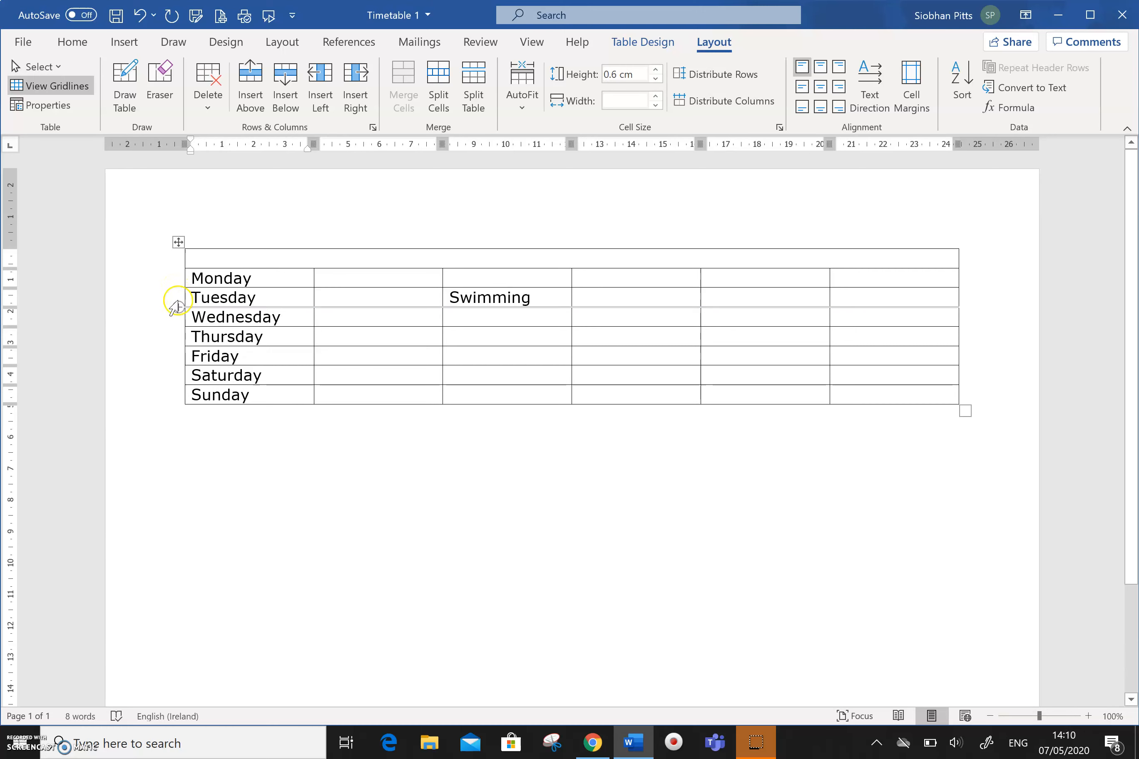
pyautogui.click(180, 288)
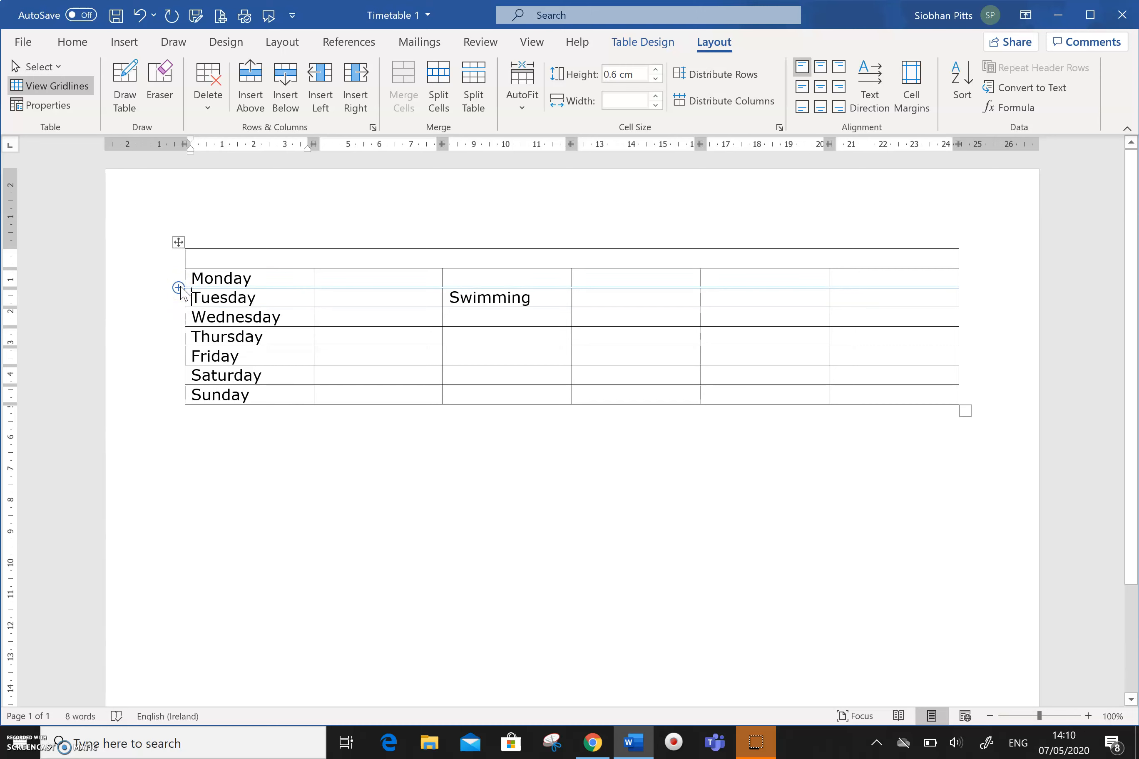
pyautogui.click(179, 289)
pyautogui.click(179, 289)
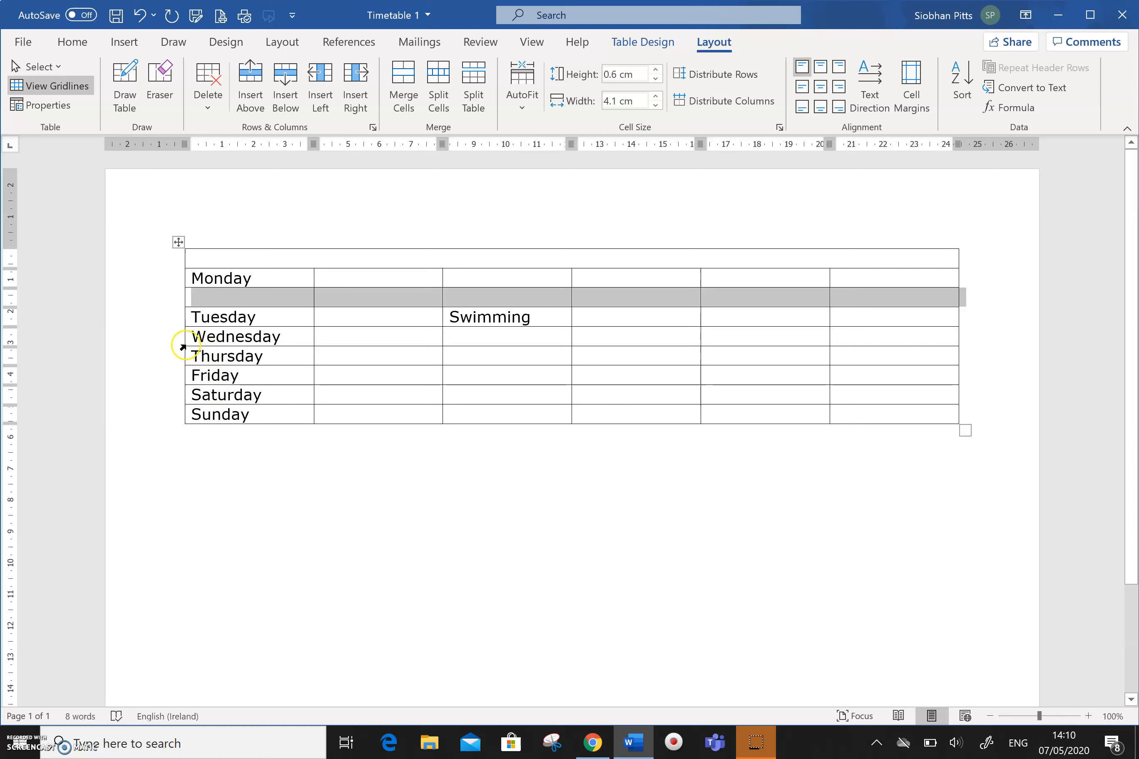
# - Insert an empty row between the Wednesday and Thursday rows and place the cursor below the table
pyautogui.click(192, 338)
pyautogui.moveTo(180, 348)
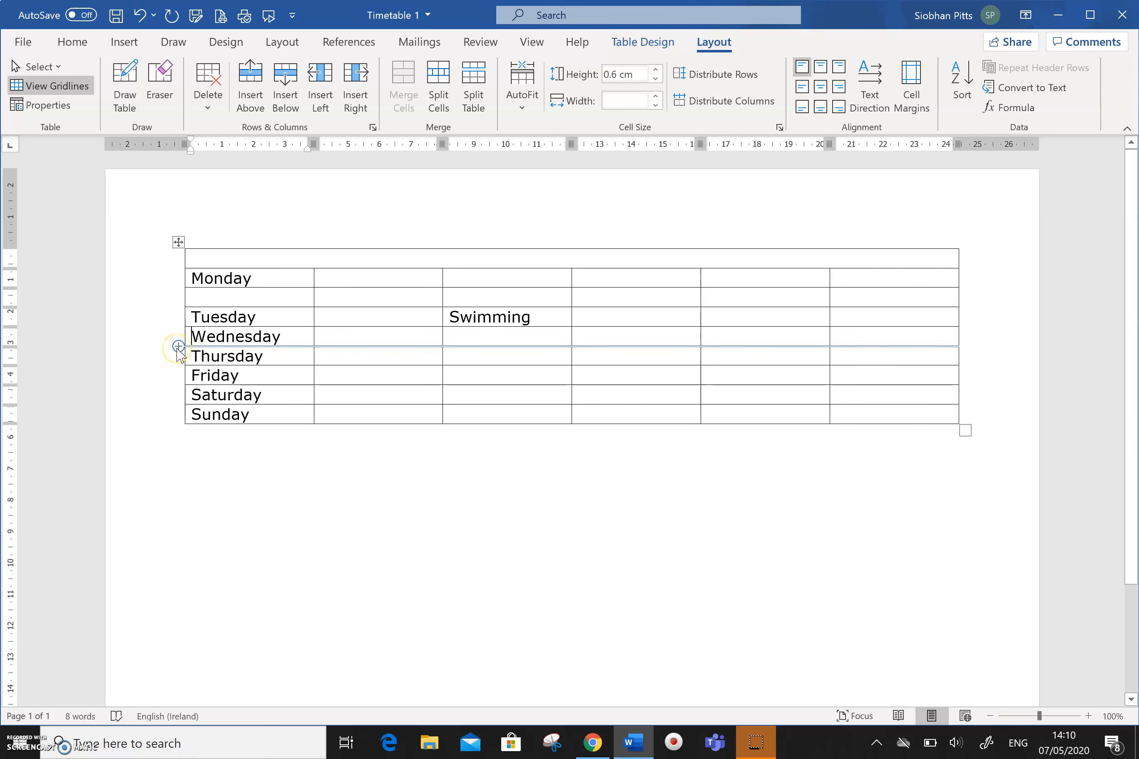
pyautogui.click(179, 347)
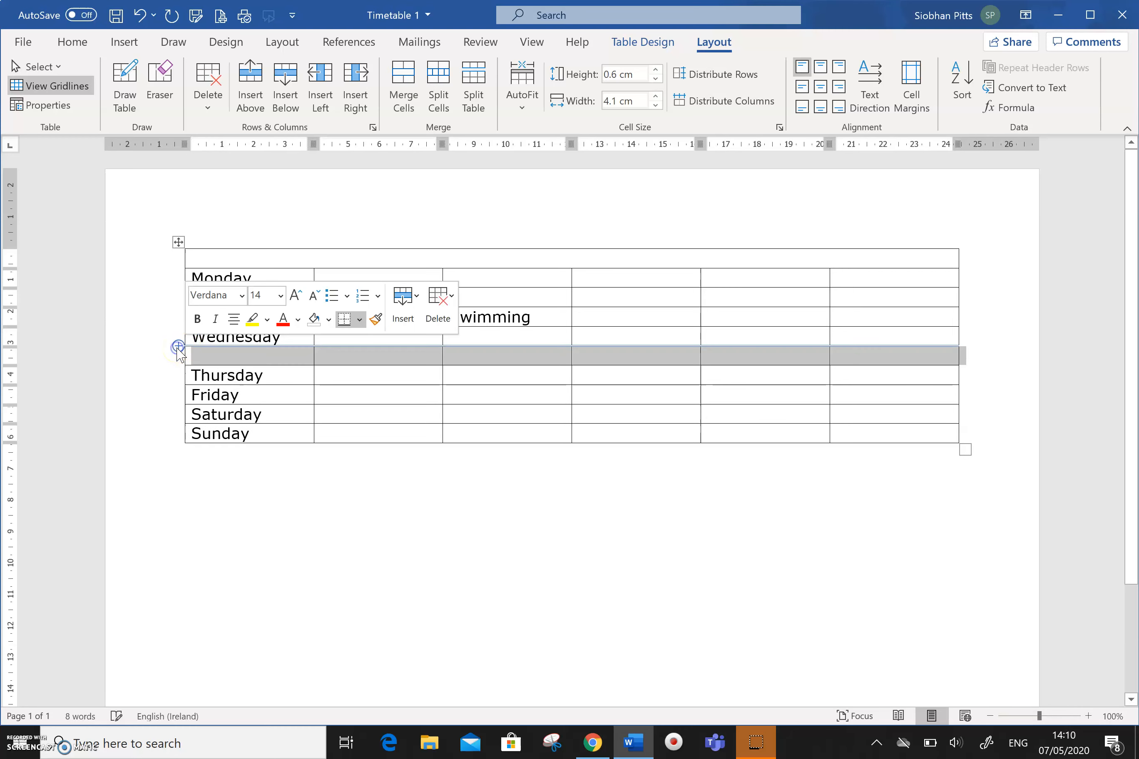
pyautogui.click(235, 496)
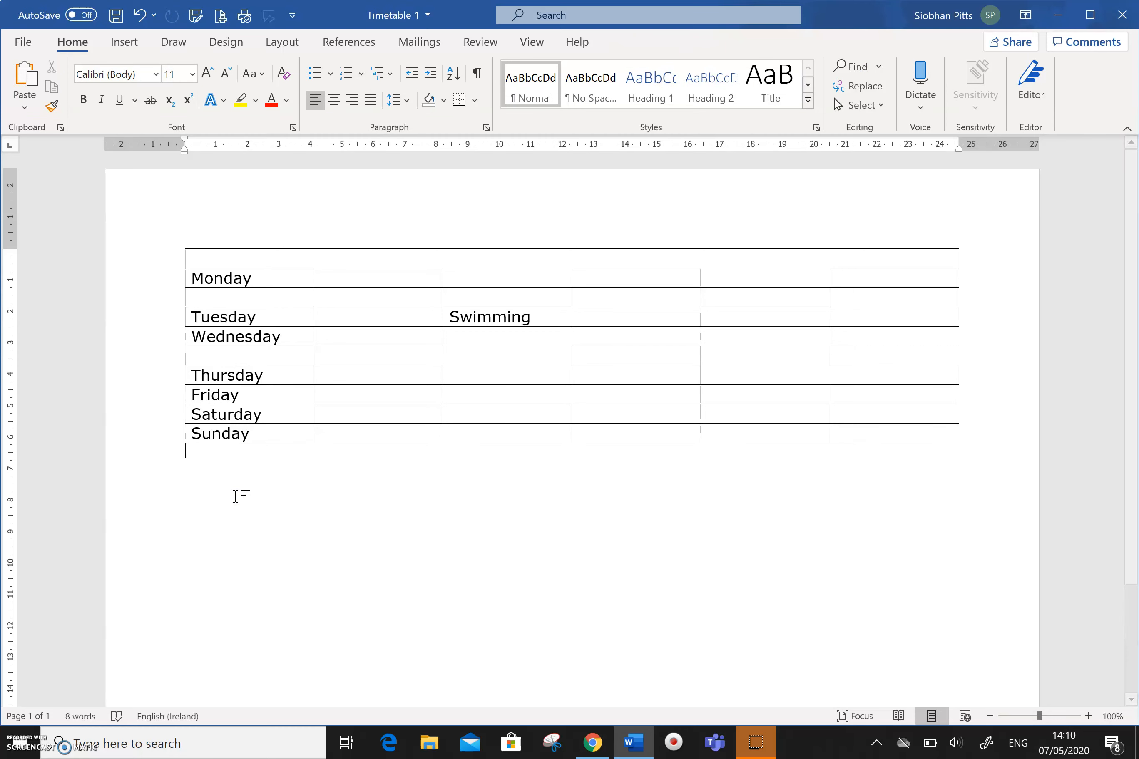
# - Insert an empty row between the Friday and Saturday rows
pyautogui.click(250, 398)
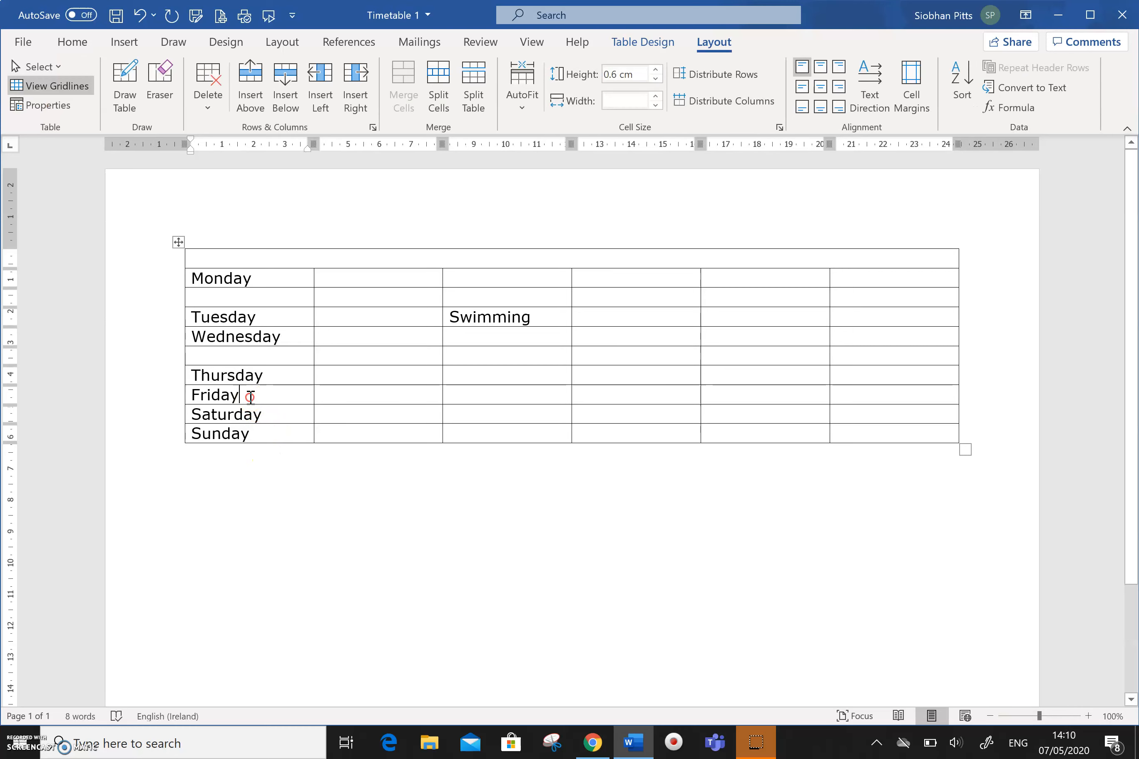
pyautogui.rightClick(250, 398)
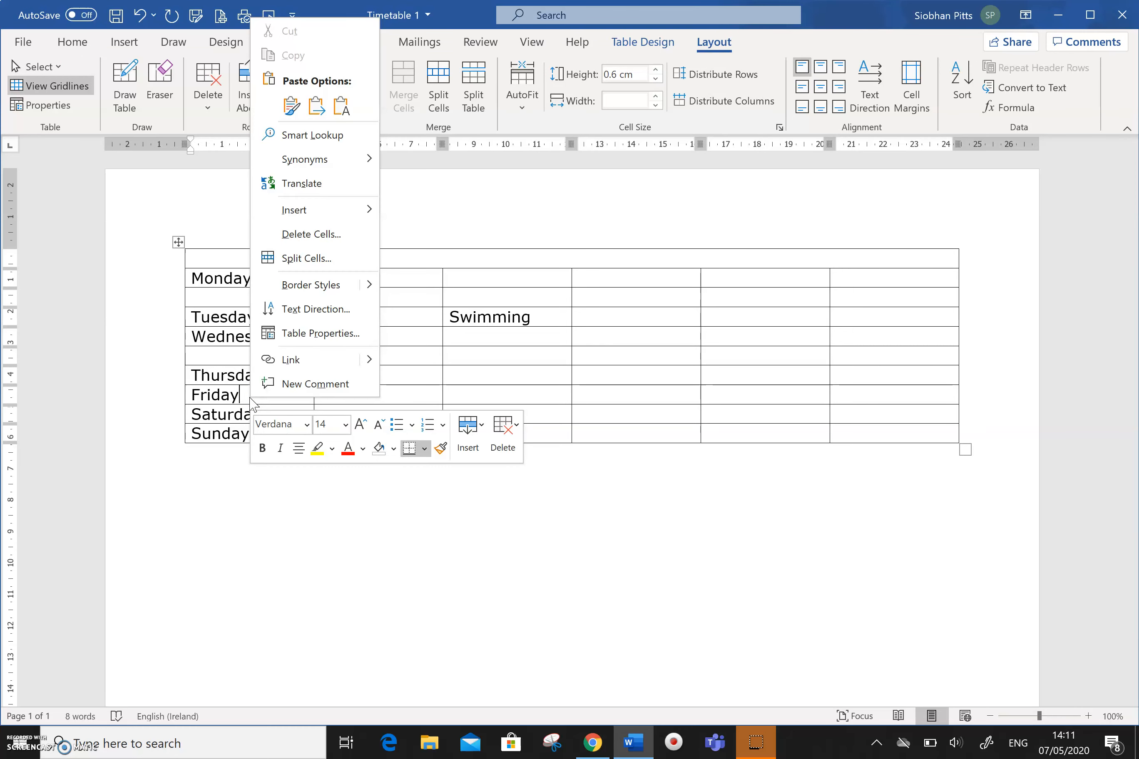
pyautogui.moveTo(331, 215)
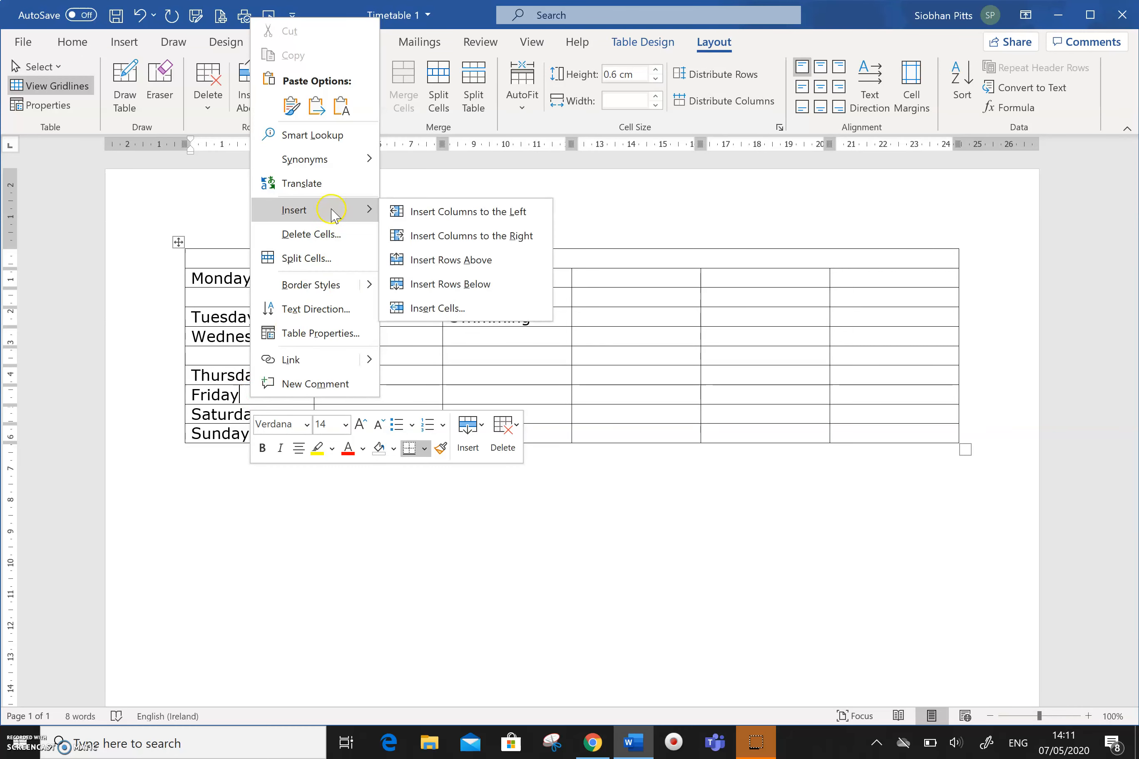
pyautogui.click(447, 285)
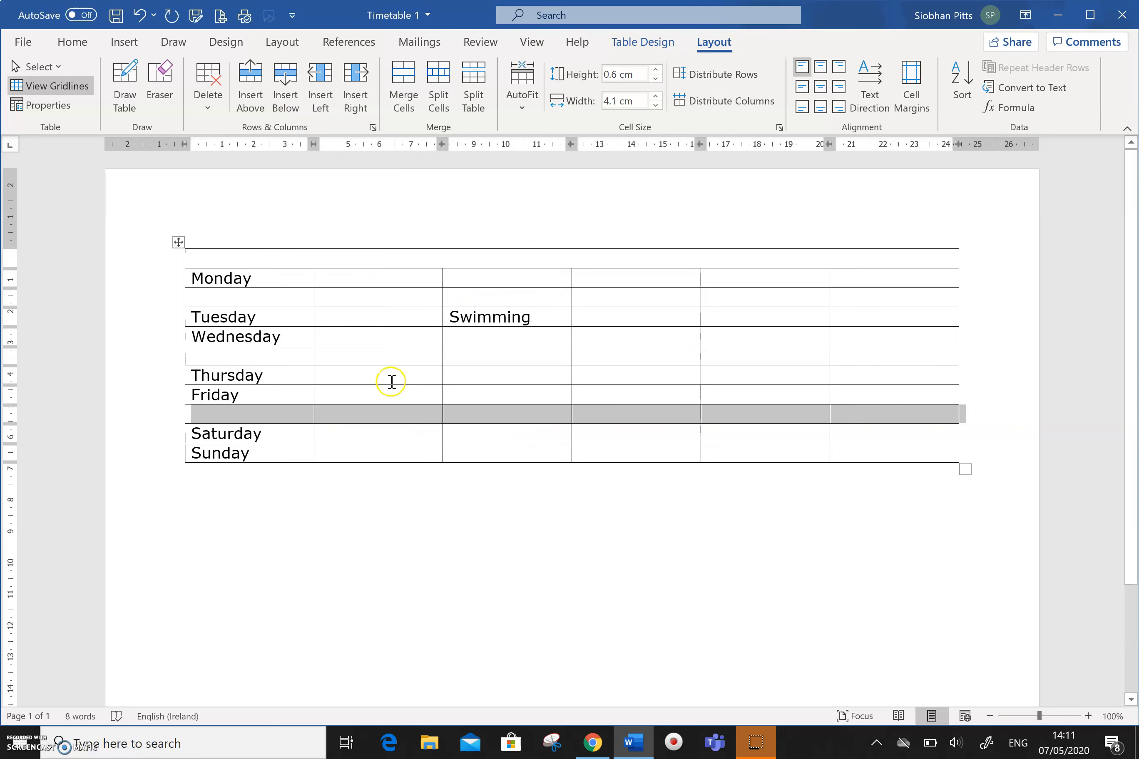
# - Insert an empty column directly after the weekday column and place the cursor in its Thursday cell
pyautogui.click(359, 390)
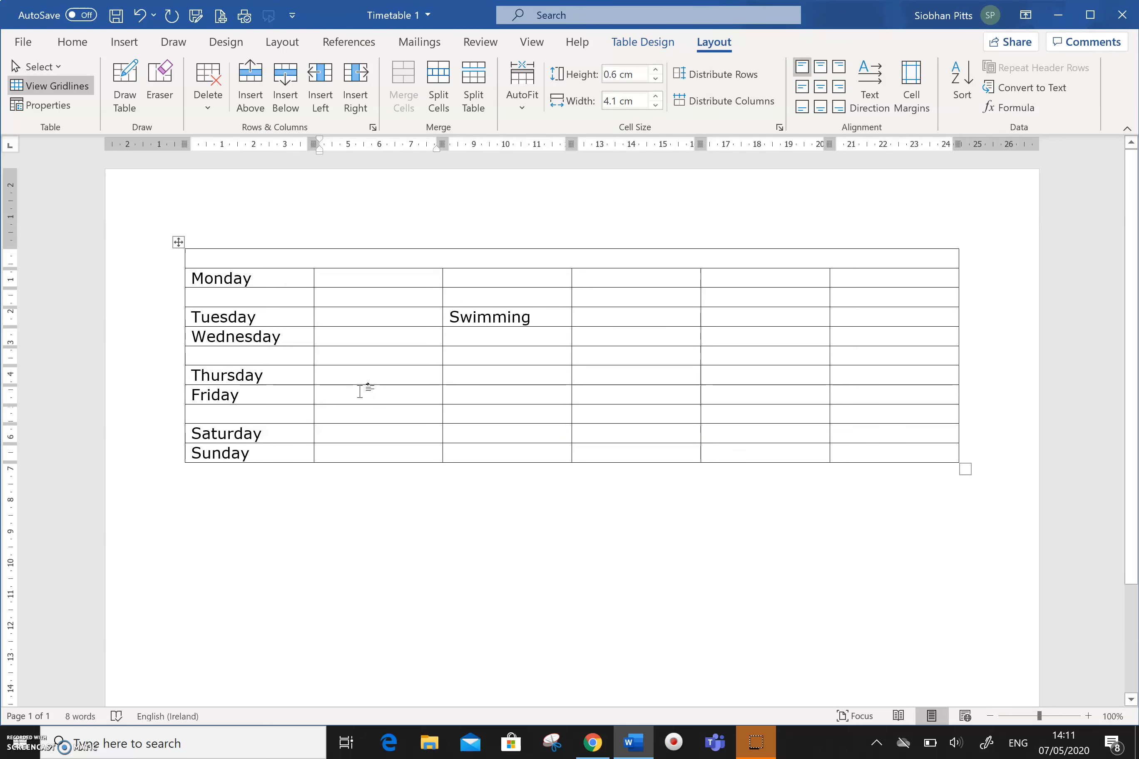
pyautogui.click(360, 390)
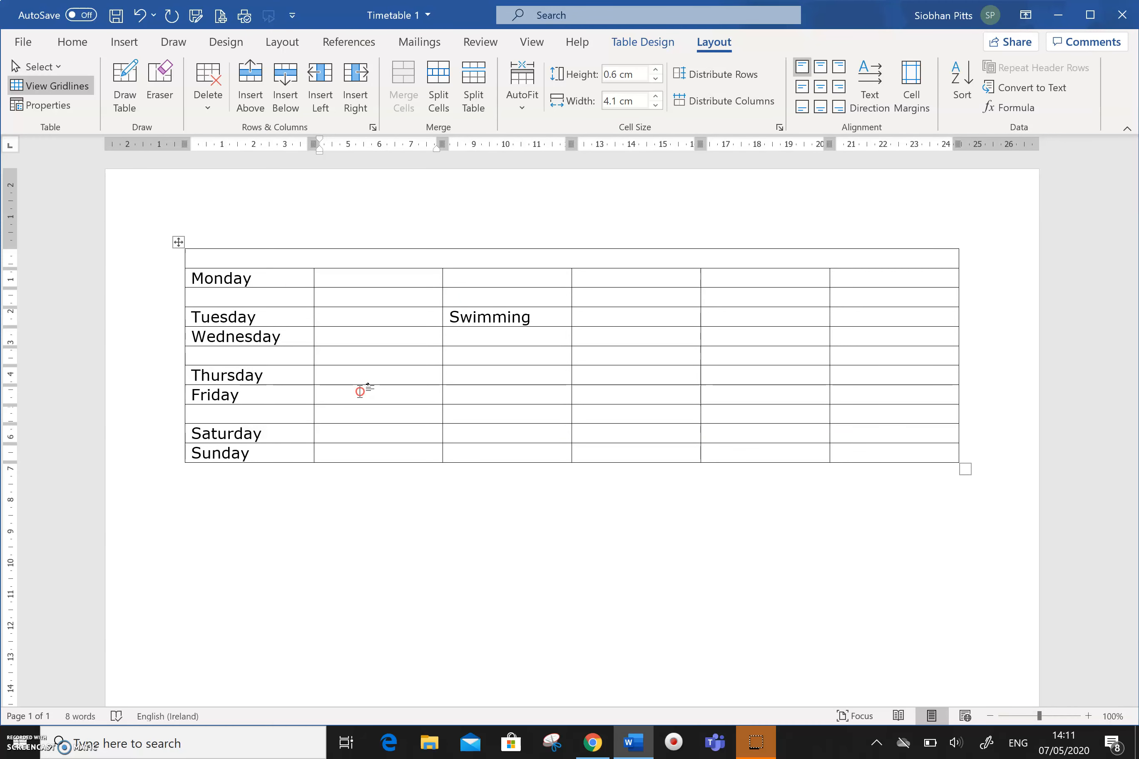
pyautogui.rightClick(360, 391)
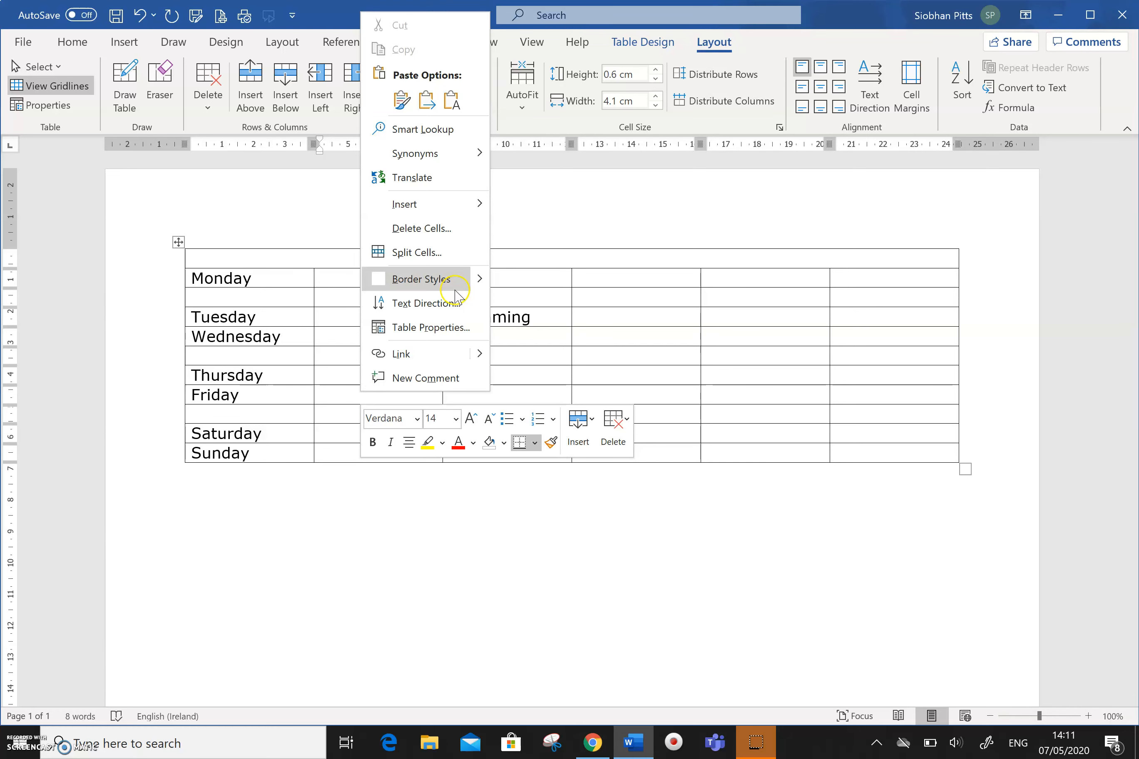
pyautogui.moveTo(475, 214)
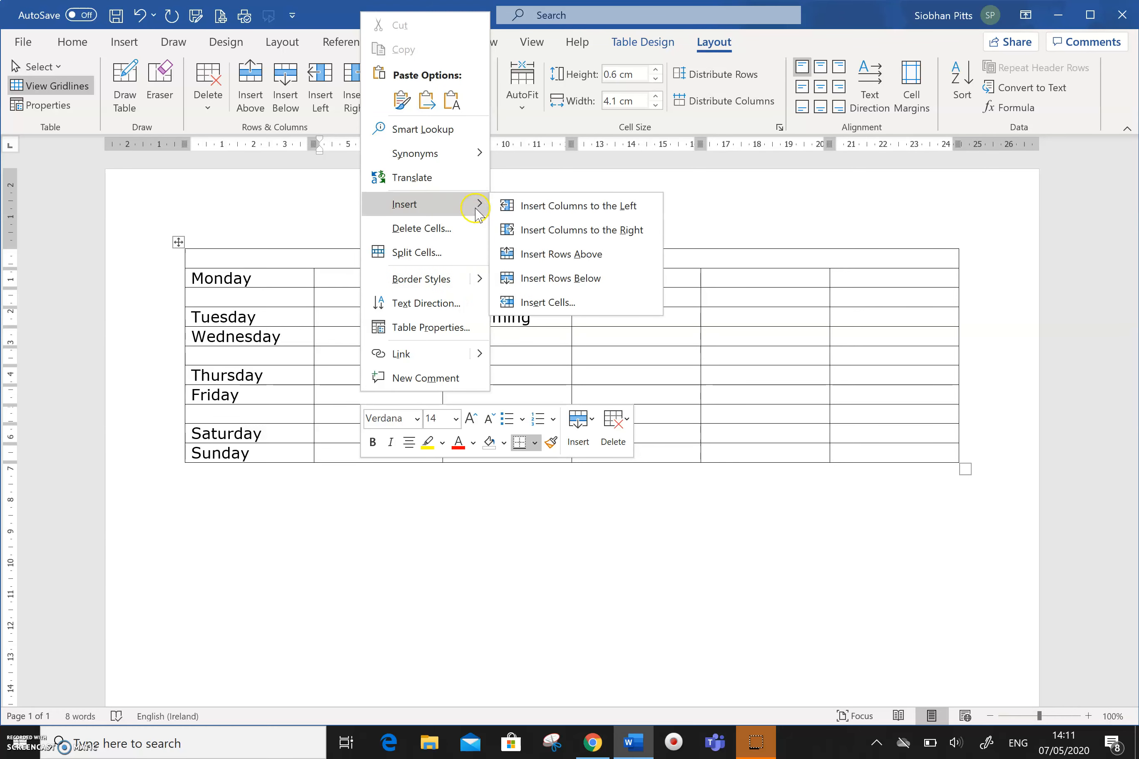
pyautogui.click(543, 208)
pyautogui.click(378, 374)
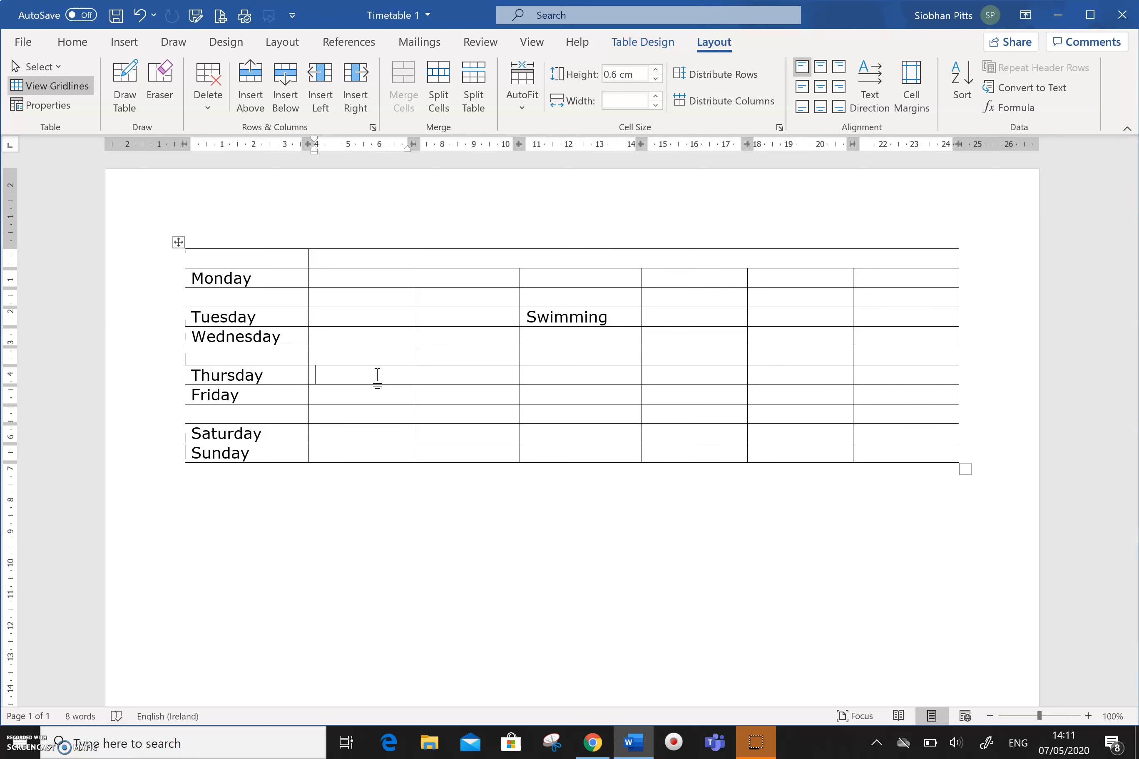
# - Shade the entire empty row between Monday and Tuesday yellow, and place the cursor below the table
pyautogui.click(83, 44)
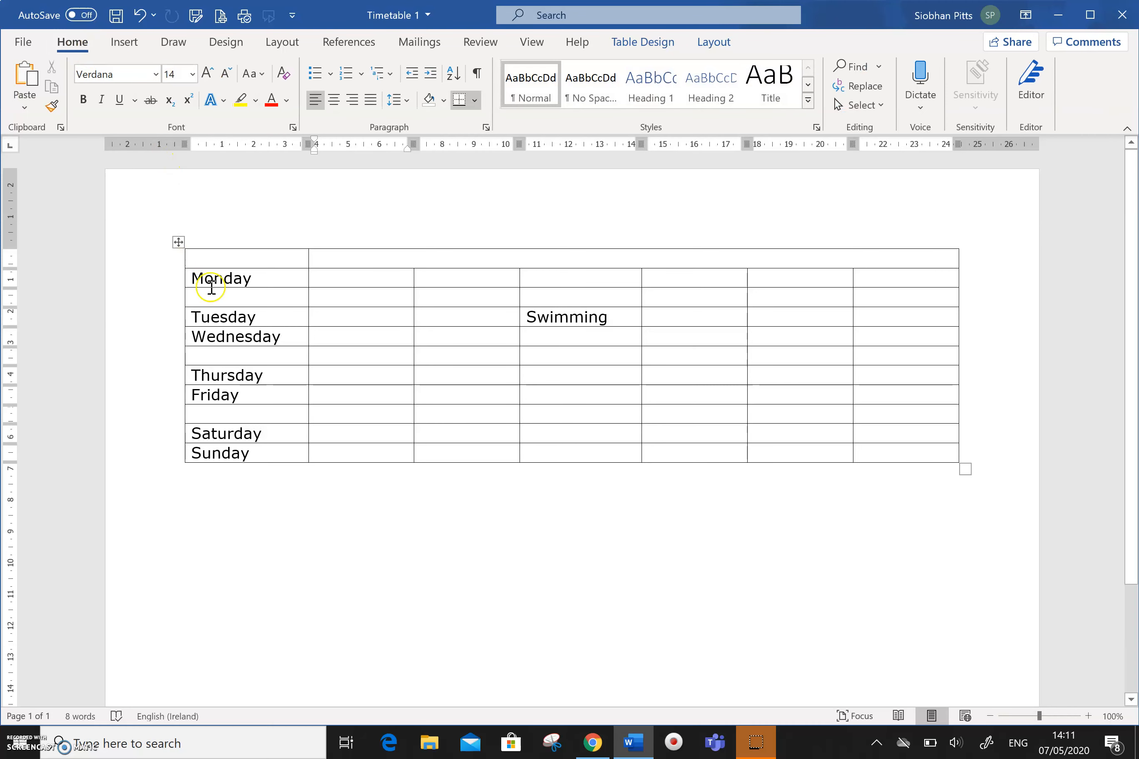
pyautogui.moveTo(216, 293); pyautogui.dragTo(883, 300)
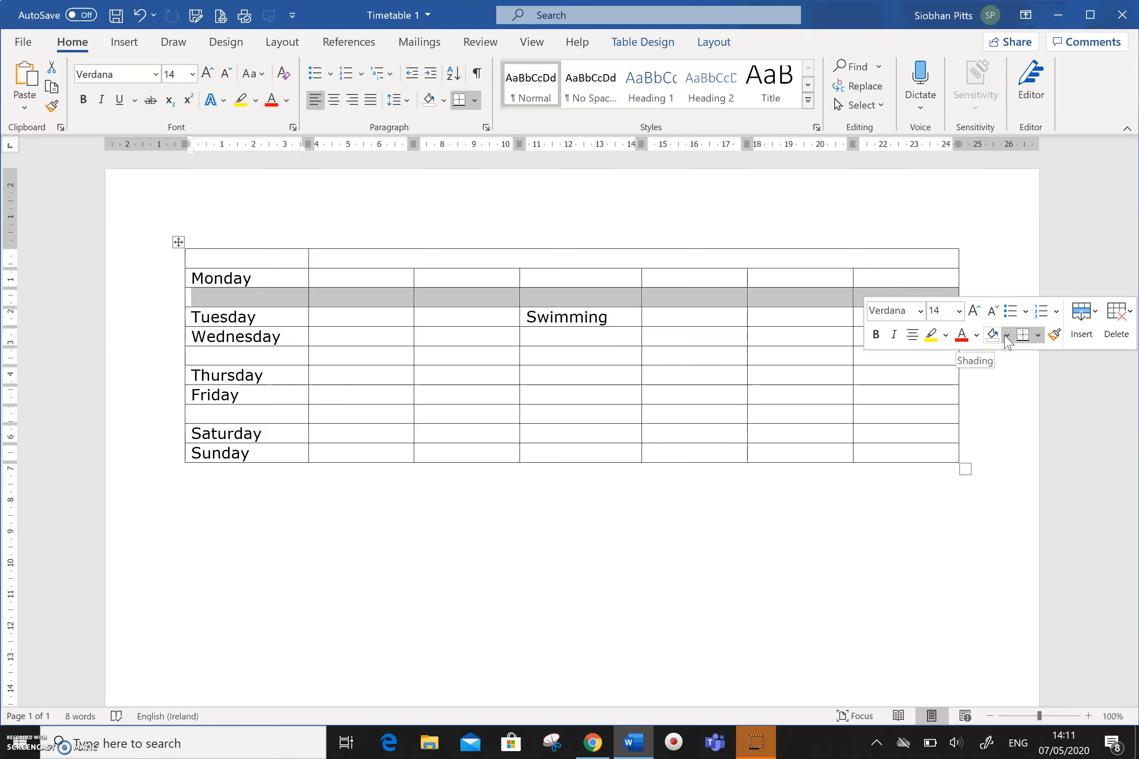
pyautogui.click(1006, 337)
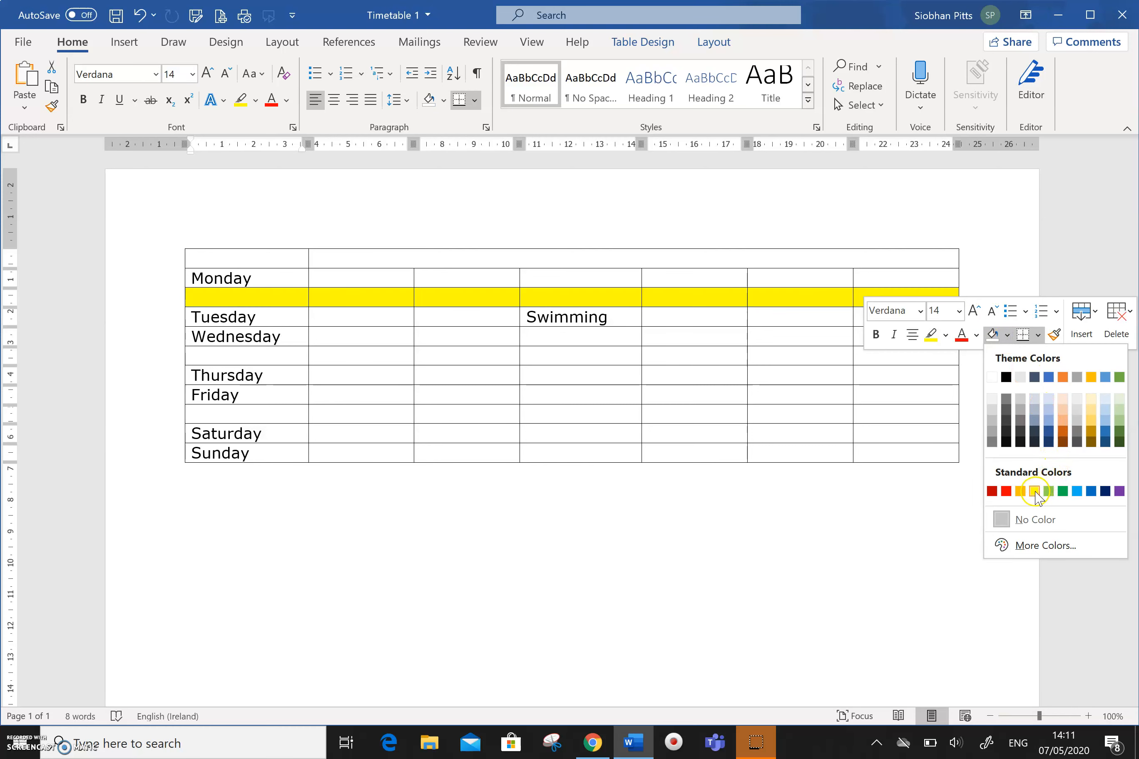
pyautogui.click(1035, 492)
pyautogui.click(642, 499)
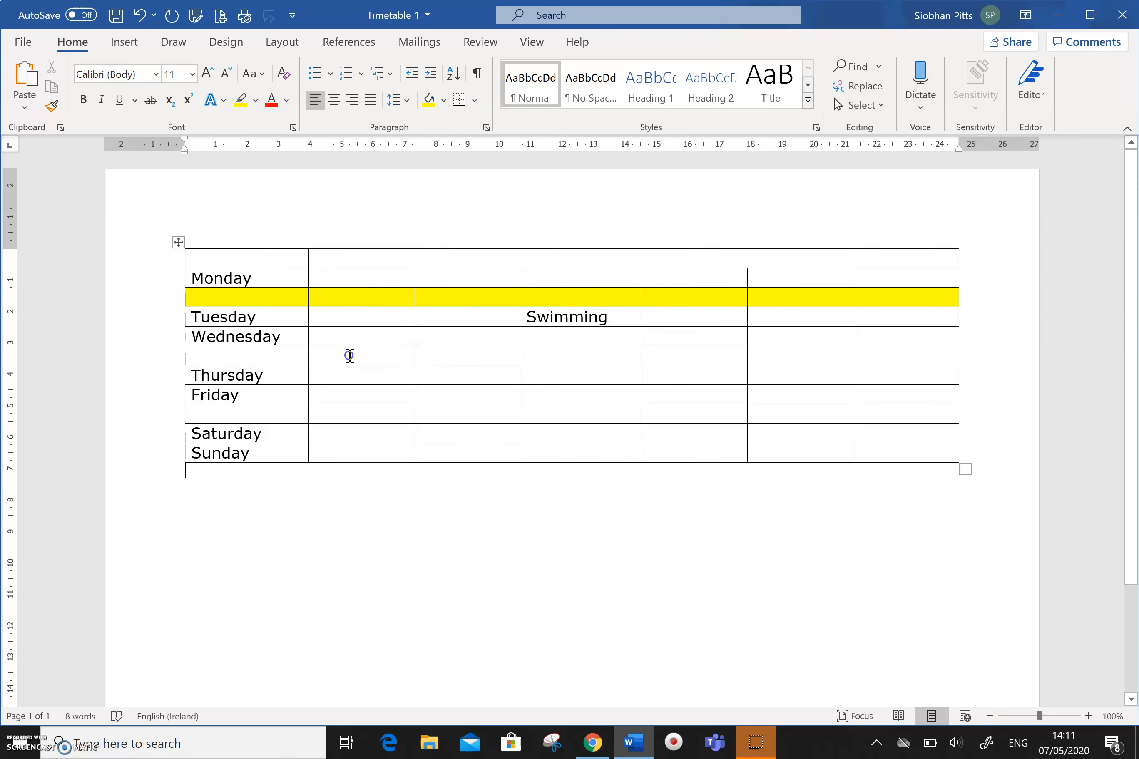
# - Shade the second cell of the empty row between Wednesday and Thursday red, and place the cursor below the table
pyautogui.click(348, 355)
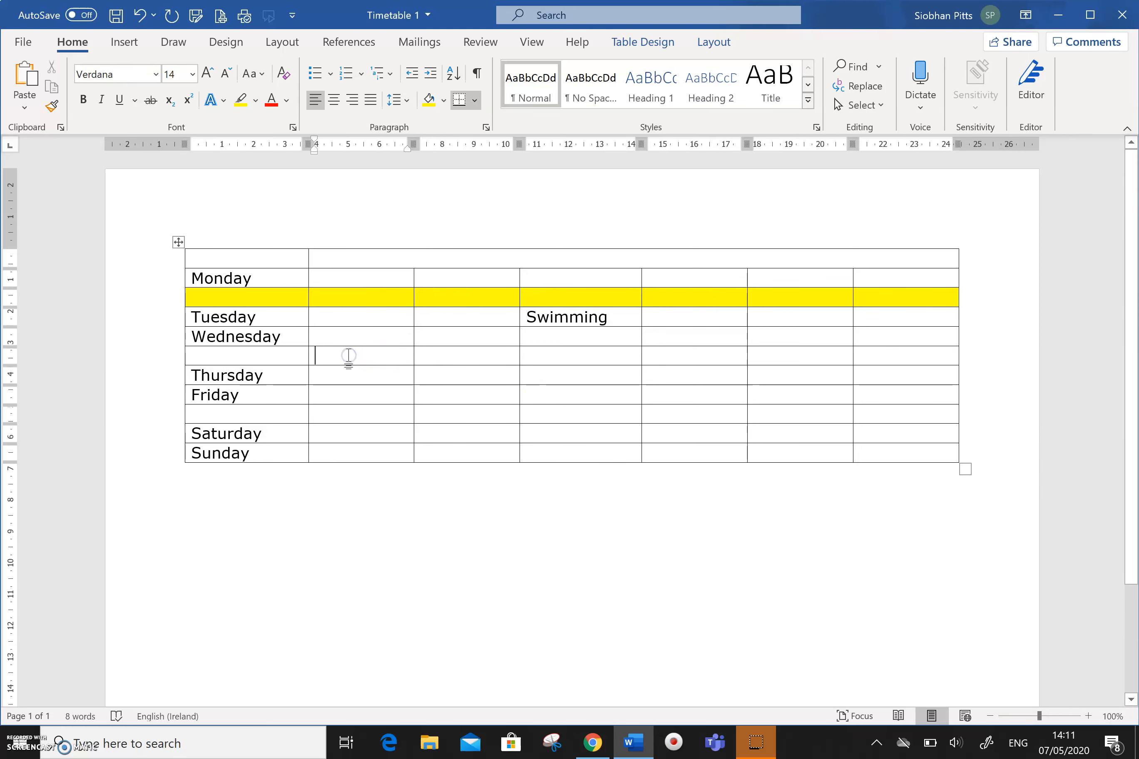
pyautogui.click(443, 100)
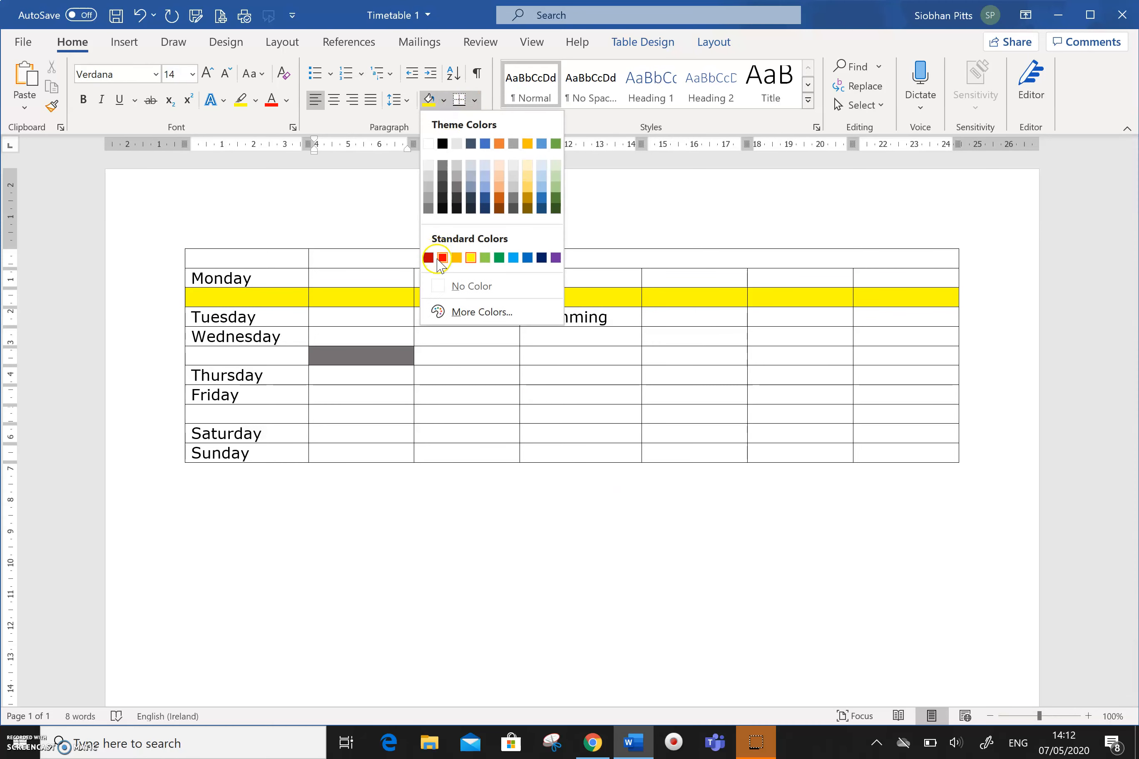
pyautogui.click(442, 258)
pyautogui.click(439, 393)
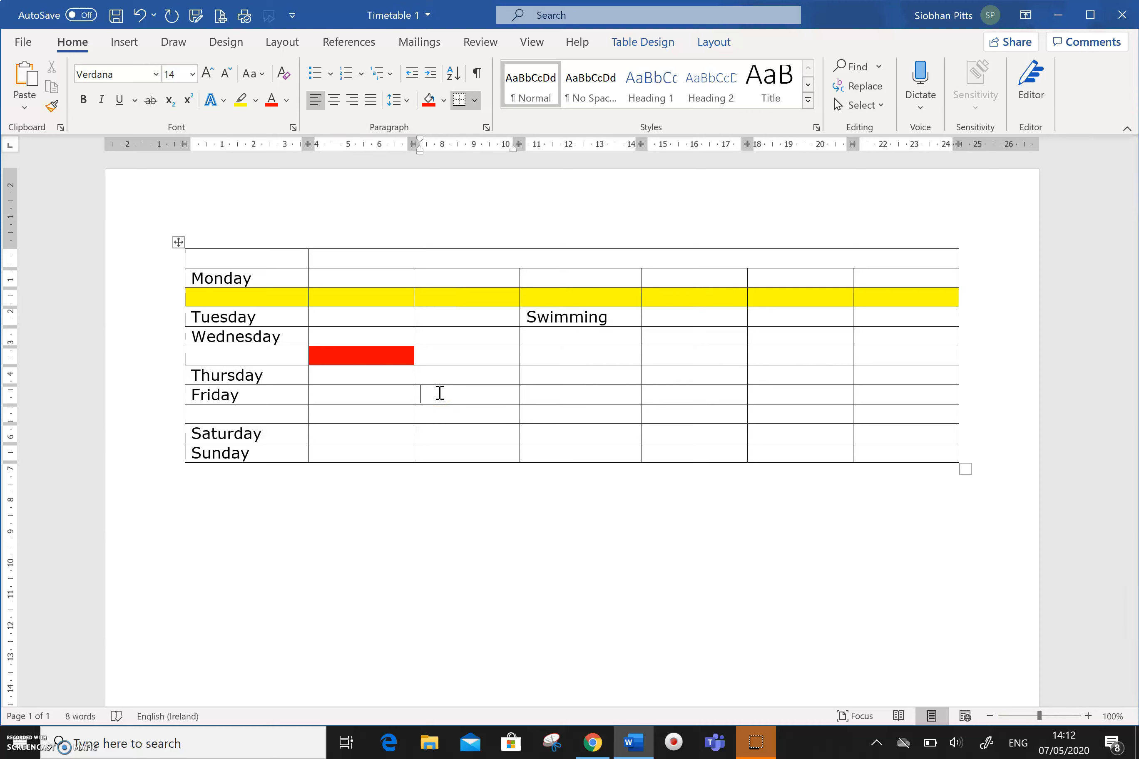
pyautogui.click(260, 526)
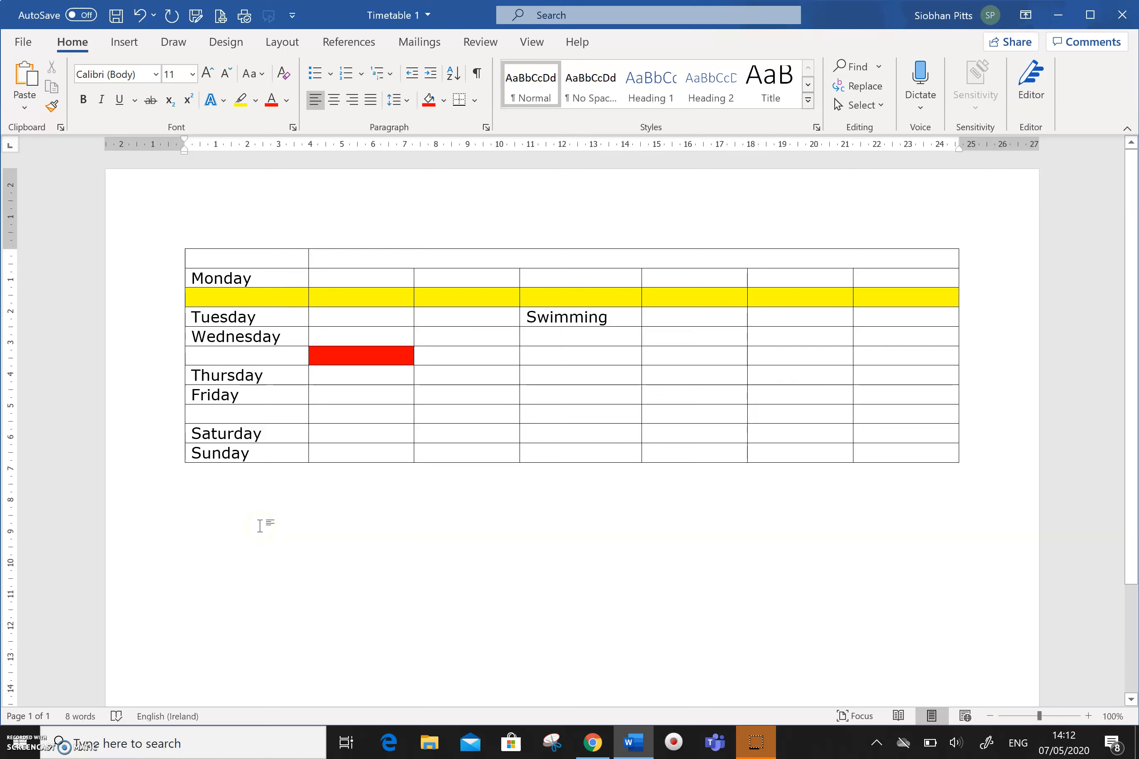